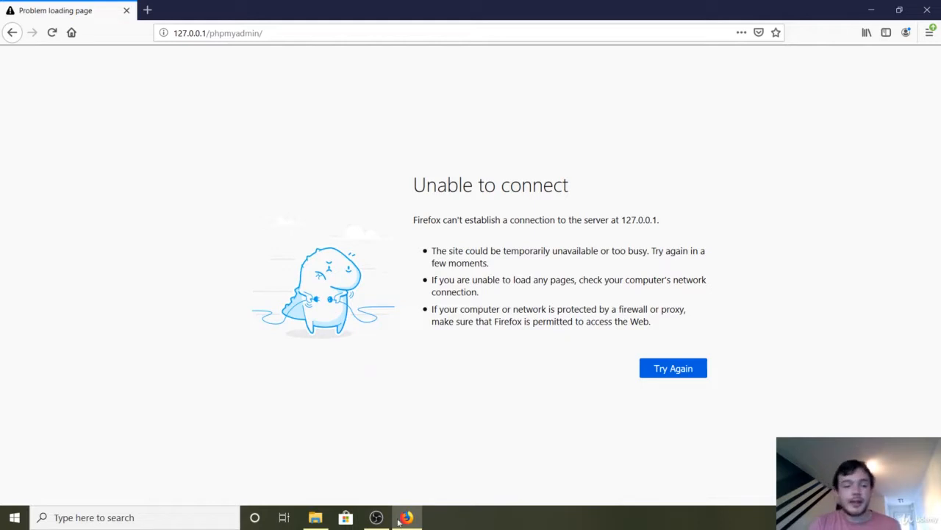
# Switch to File Explorer and launch xampp-control.exe from the xampp folder on the C: drive
pyautogui.click(315, 517)
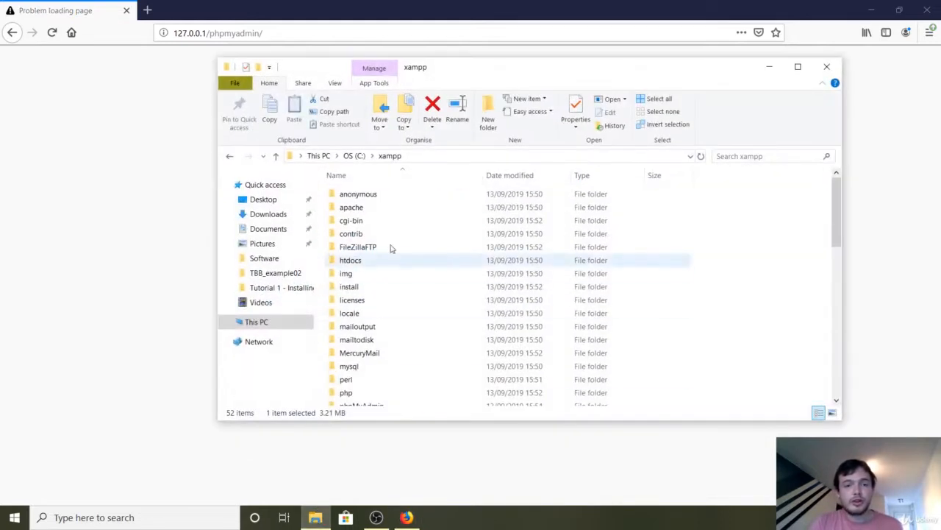
pyautogui.click(269, 325)
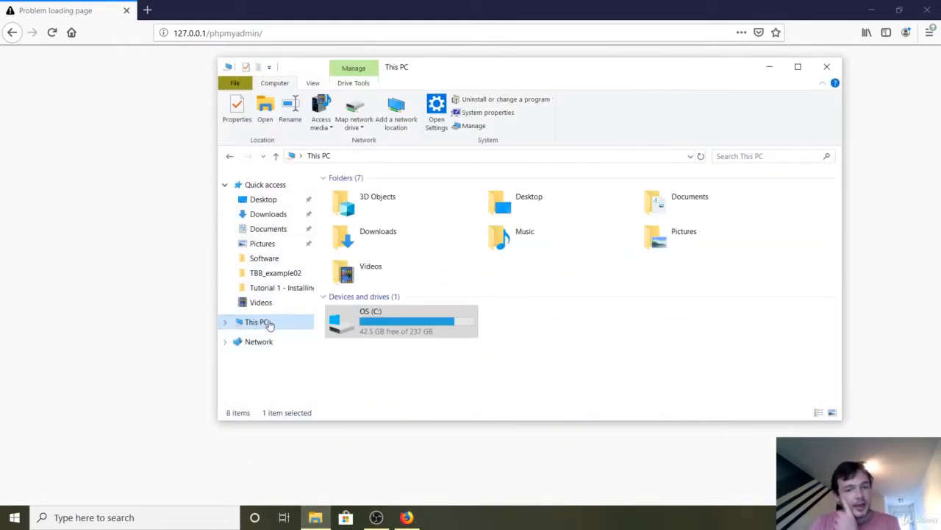
pyautogui.doubleClick(388, 324)
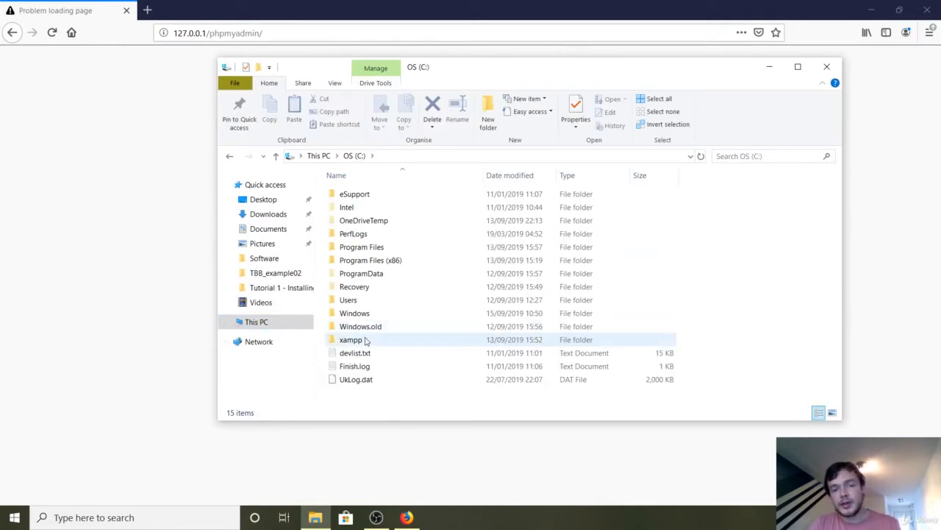
pyautogui.doubleClick(364, 339)
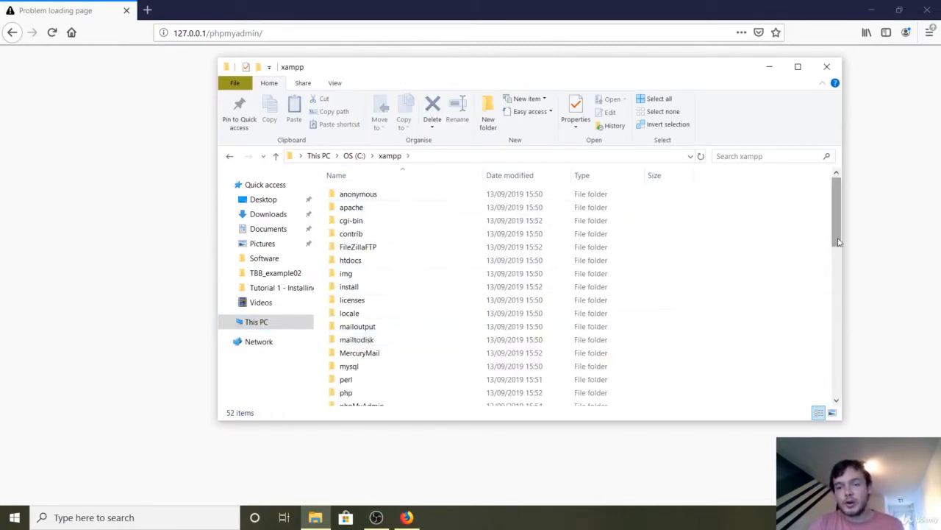
pyautogui.moveTo(837, 228); pyautogui.dragTo(836, 397)
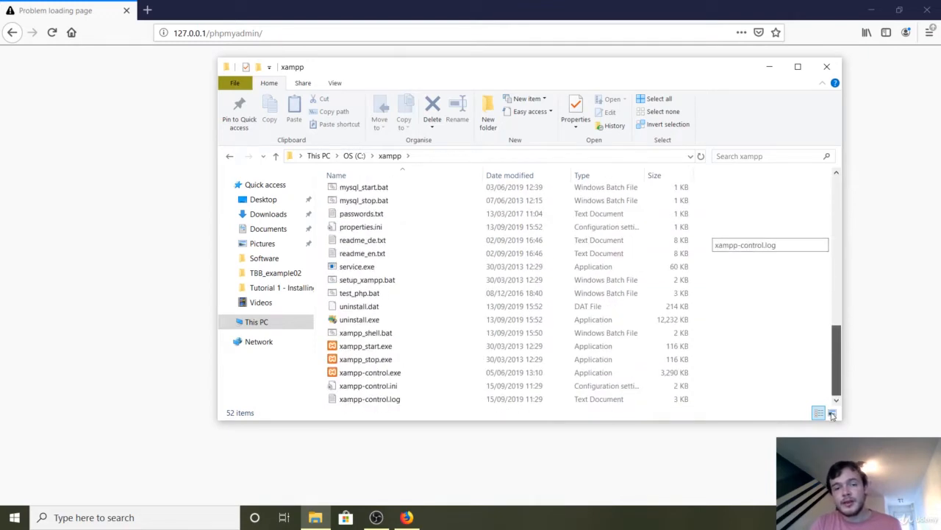
pyautogui.doubleClick(589, 373)
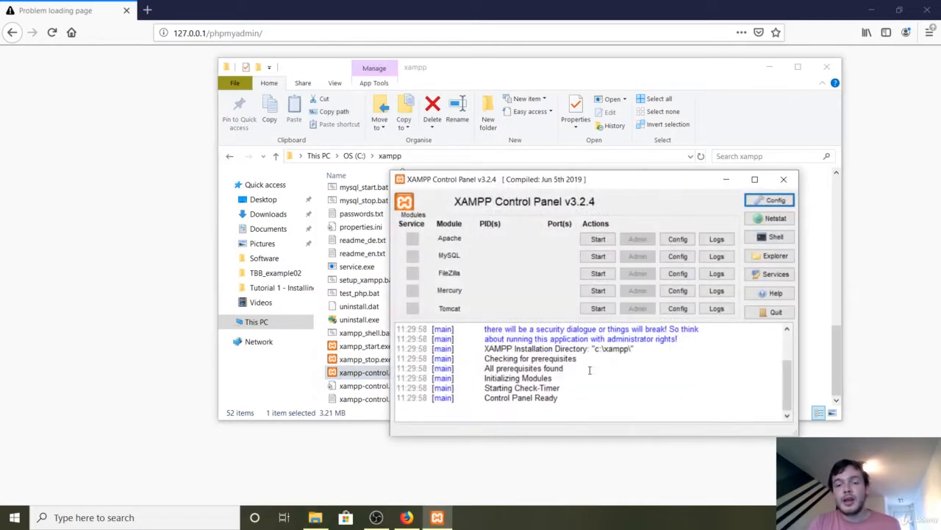
# Minimise the File Explorer window and start the Apache and MySQL modules in the XAMPP Control Panel
pyautogui.click(769, 67)
pyautogui.click(770, 67)
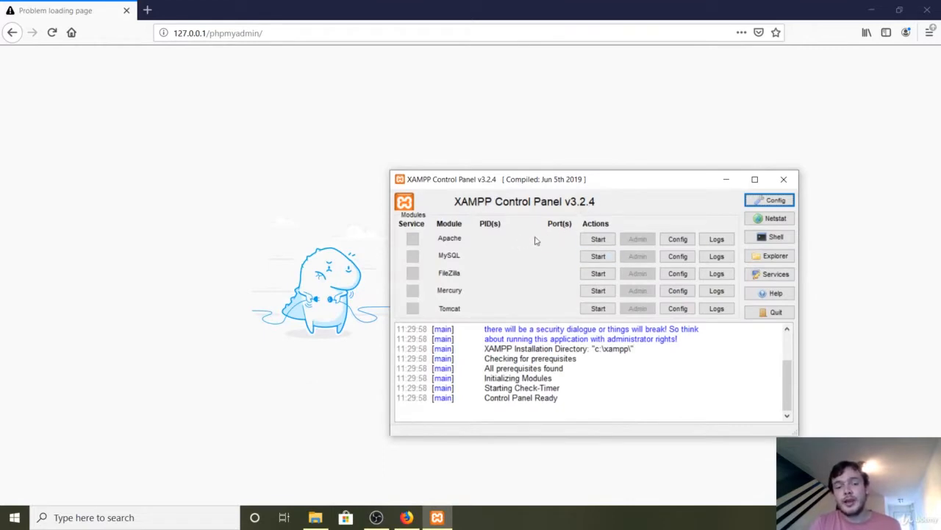
pyautogui.click(586, 242)
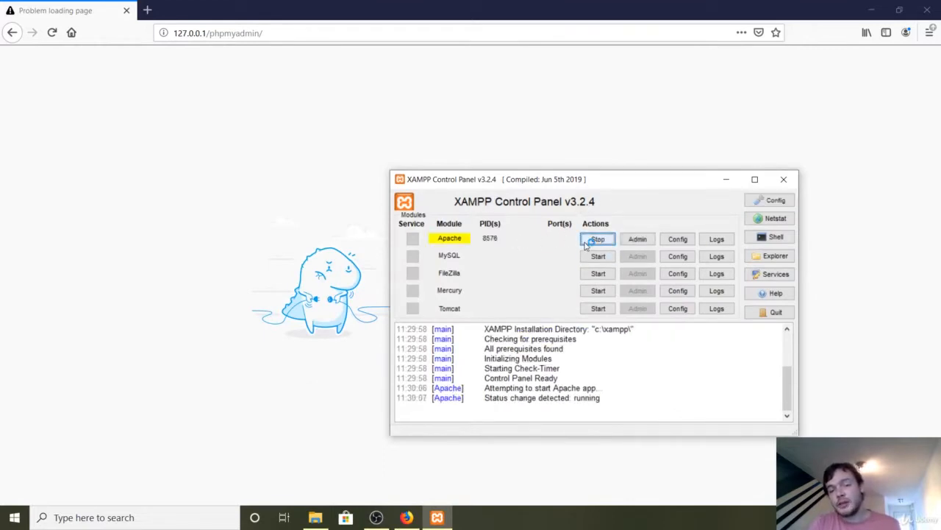
pyautogui.click(590, 257)
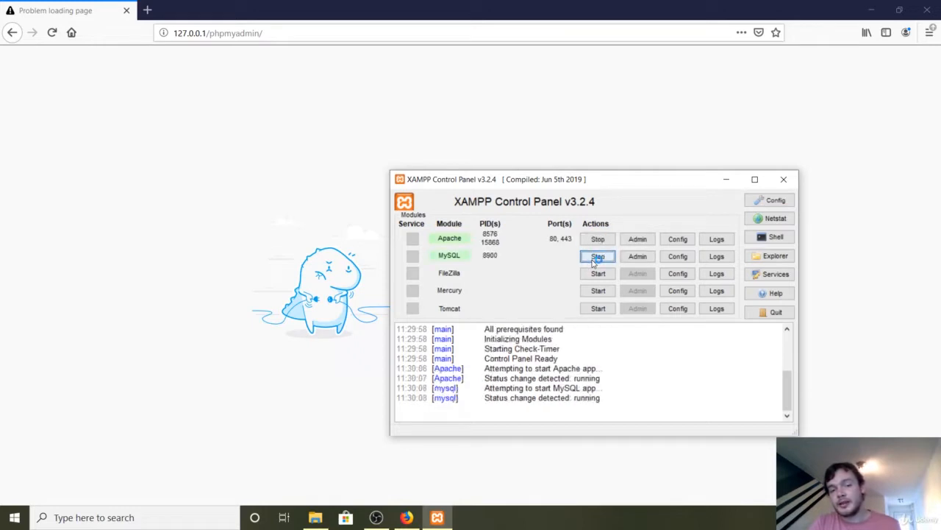
# Switch to Firefox and load 127.0.0.1/phpmyadmin/ again
pyautogui.click(387, 78)
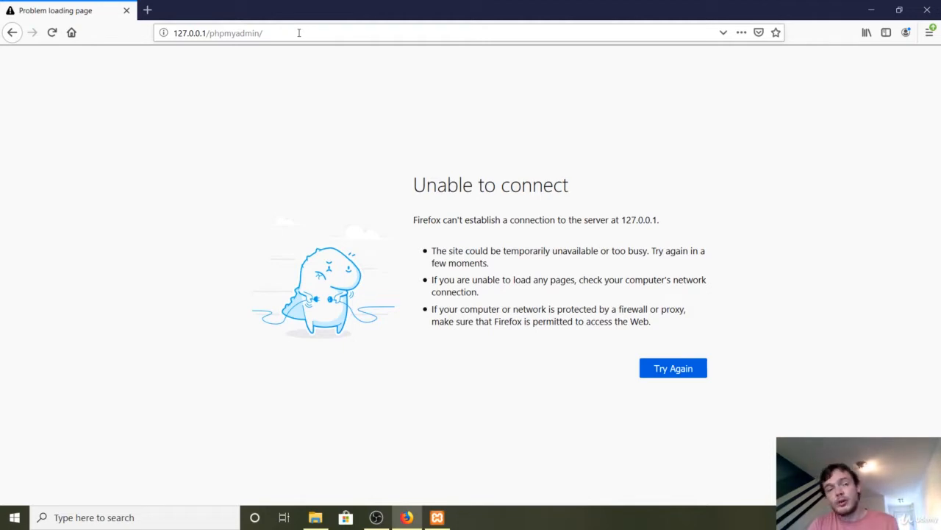
pyautogui.click(299, 33)
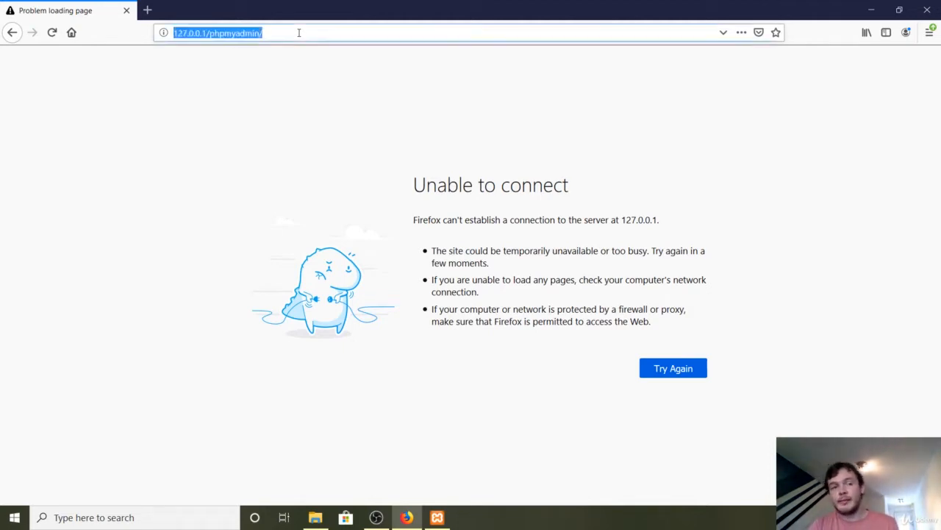
pyautogui.press('Return')
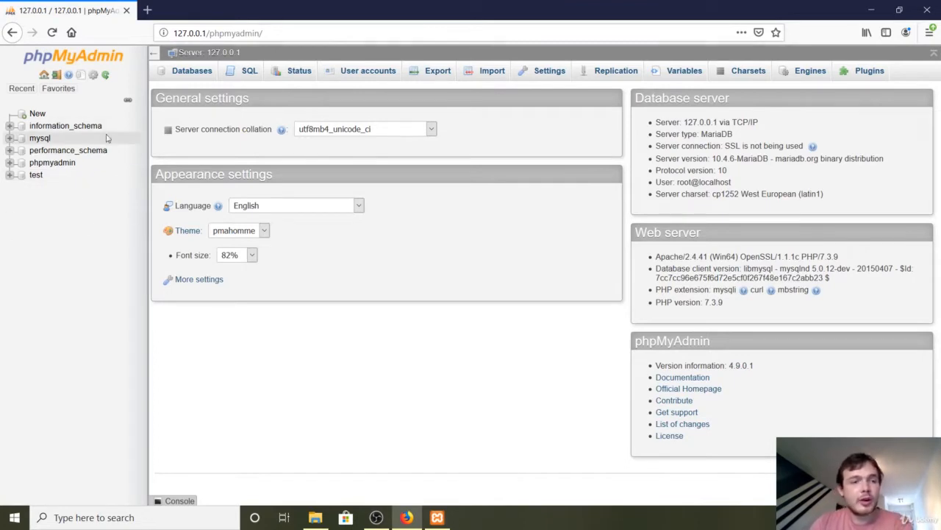
# Create a new database named testdb with the latin1_swedish_ci collation
pyautogui.click(37, 114)
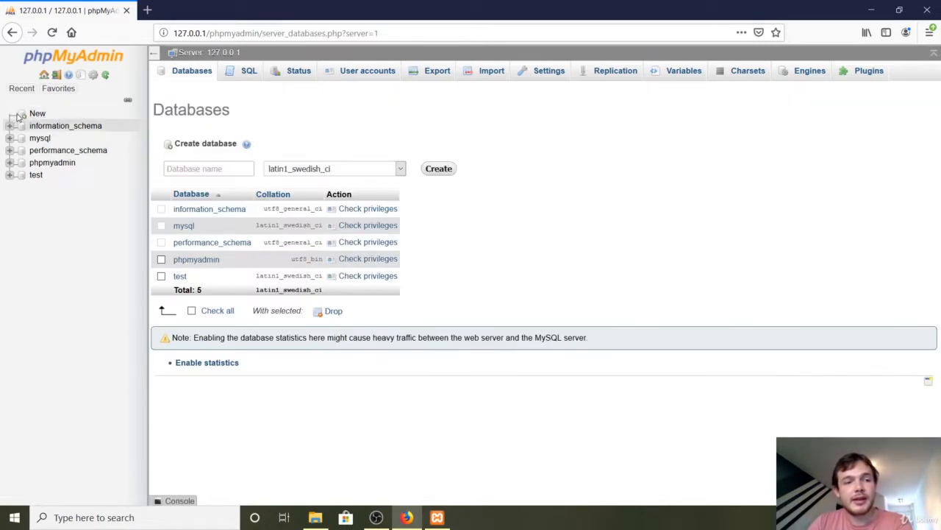
pyautogui.click(153, 53)
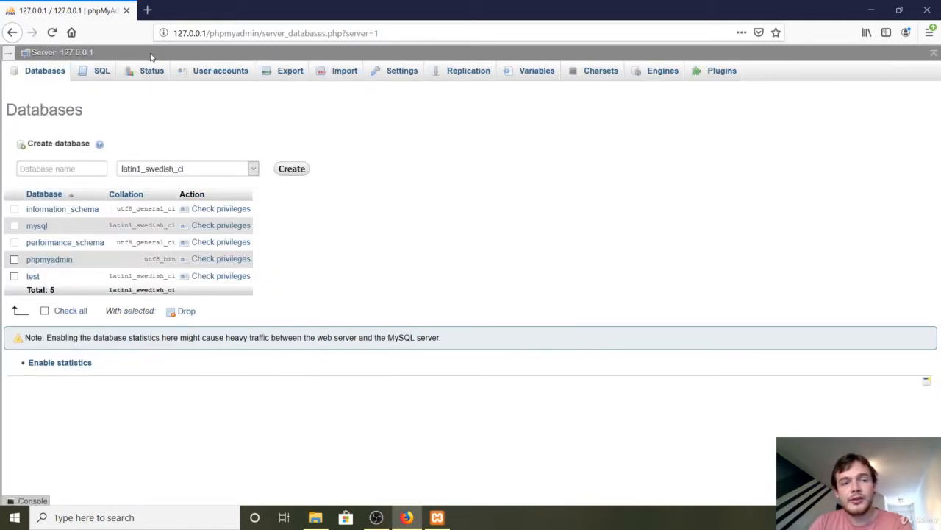
pyautogui.click(9, 57)
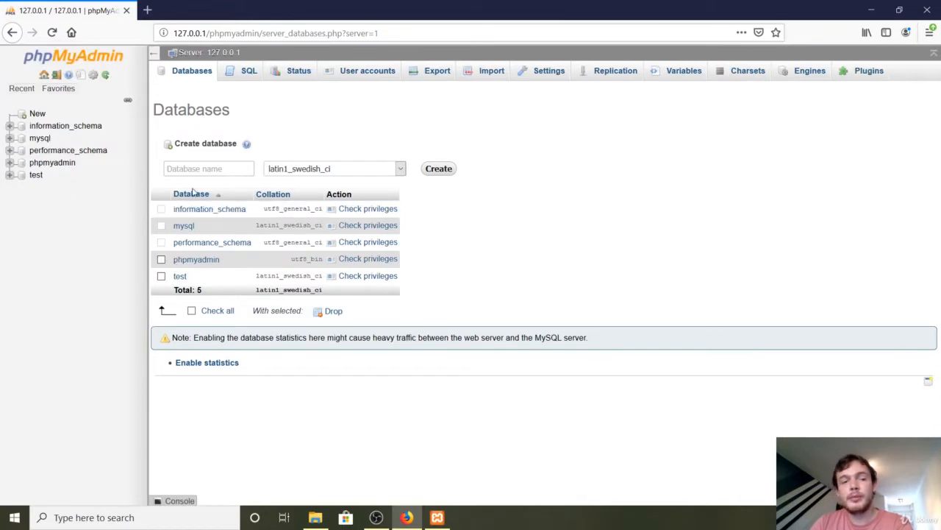
pyautogui.click(182, 166)
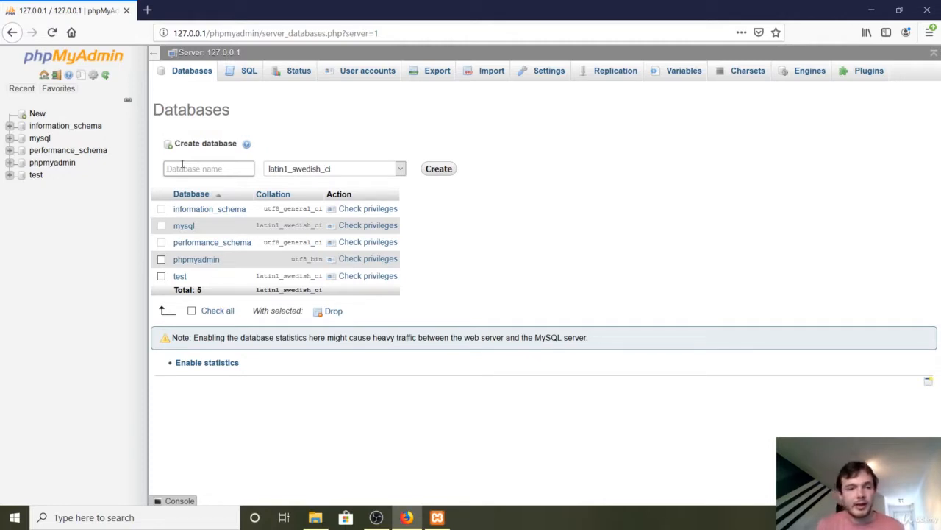
pyautogui.click(182, 168)
pyautogui.write('testdb')
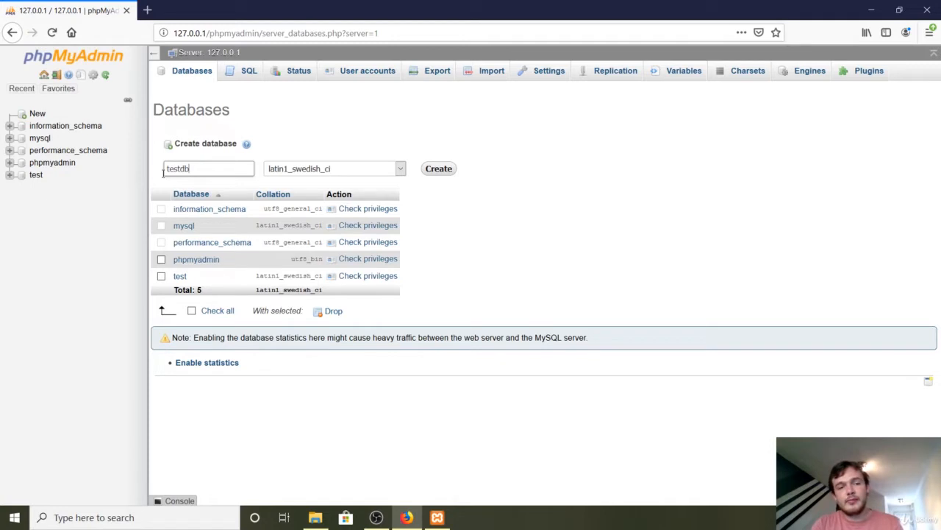
pyautogui.click(439, 170)
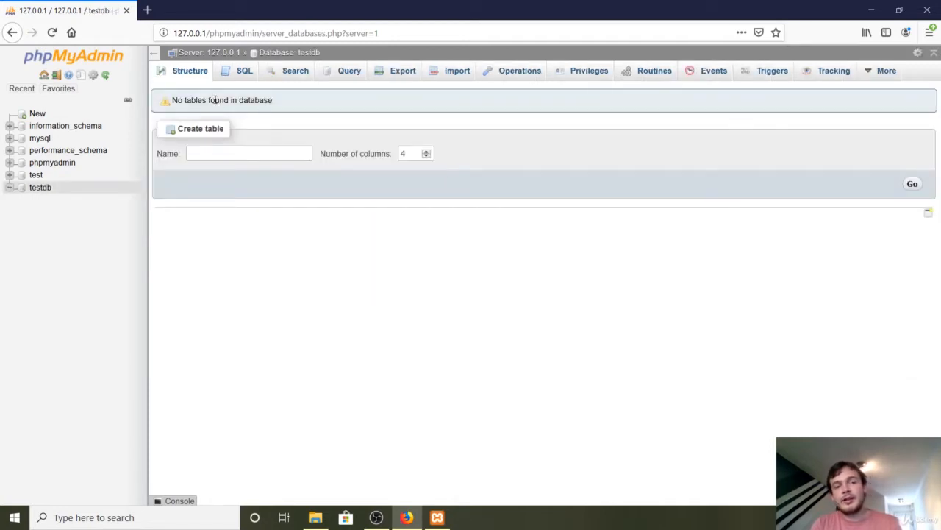
pyautogui.moveTo(215, 100); pyautogui.dragTo(302, 112)
pyautogui.click(302, 112)
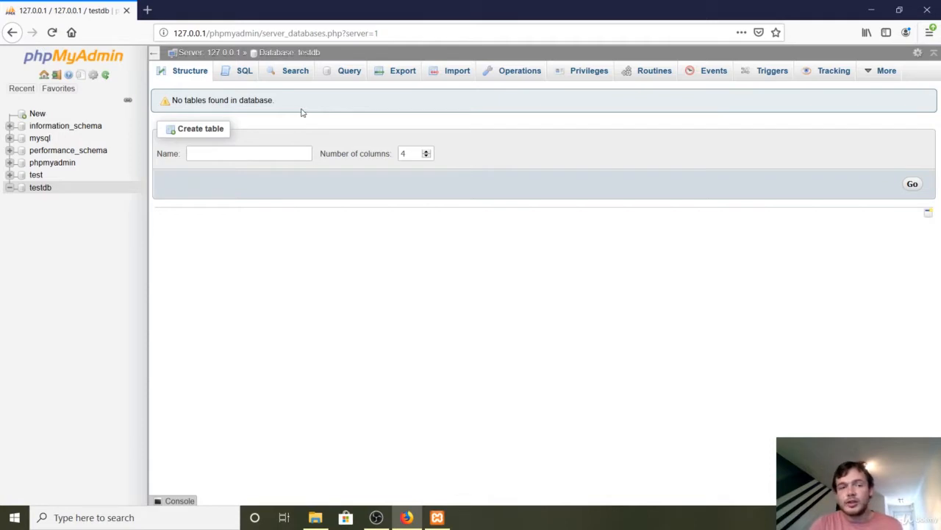
pyautogui.moveTo(182, 129); pyautogui.dragTo(237, 128)
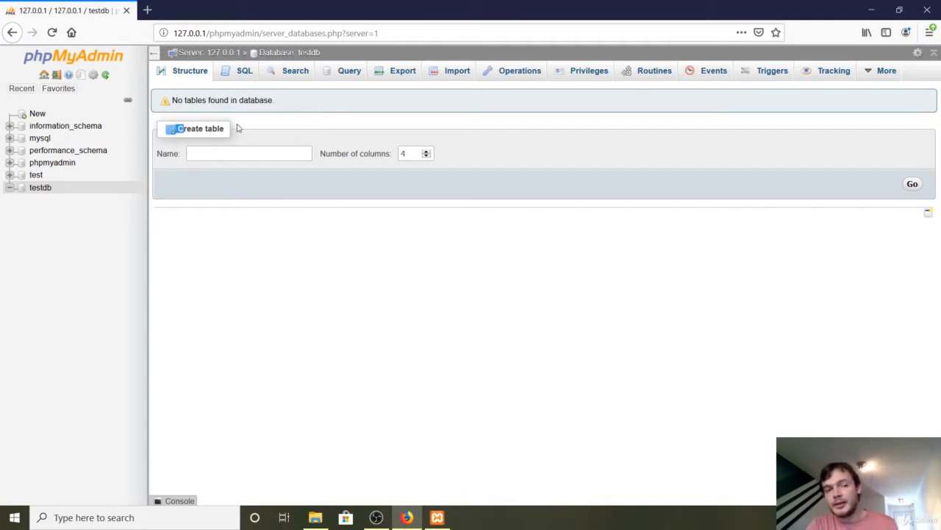
# Start a new table named test_table with 4 columns in the testdb database
pyautogui.click(230, 153)
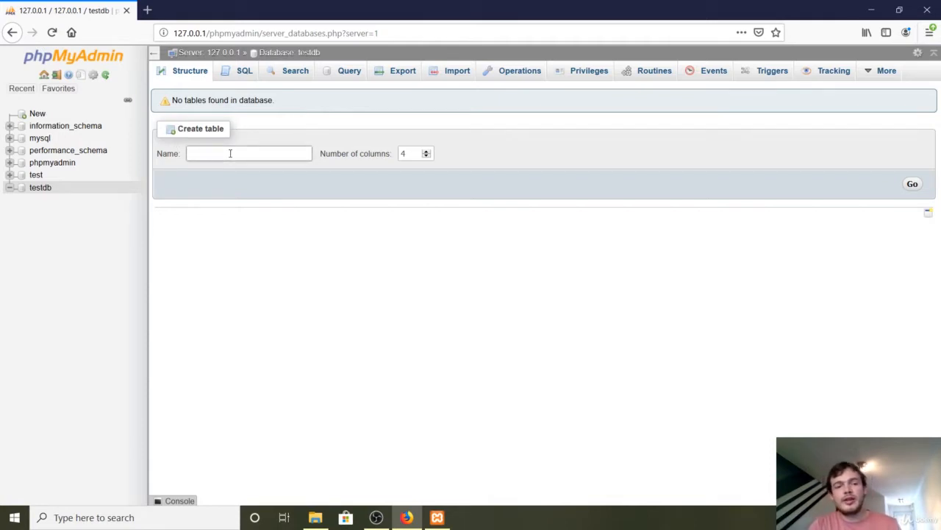
pyautogui.write('test_')
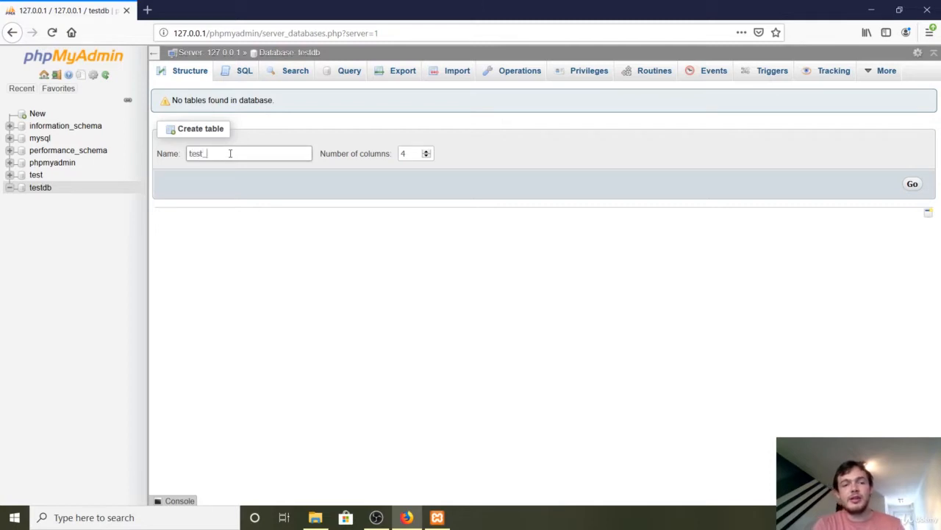
pyautogui.write('table')
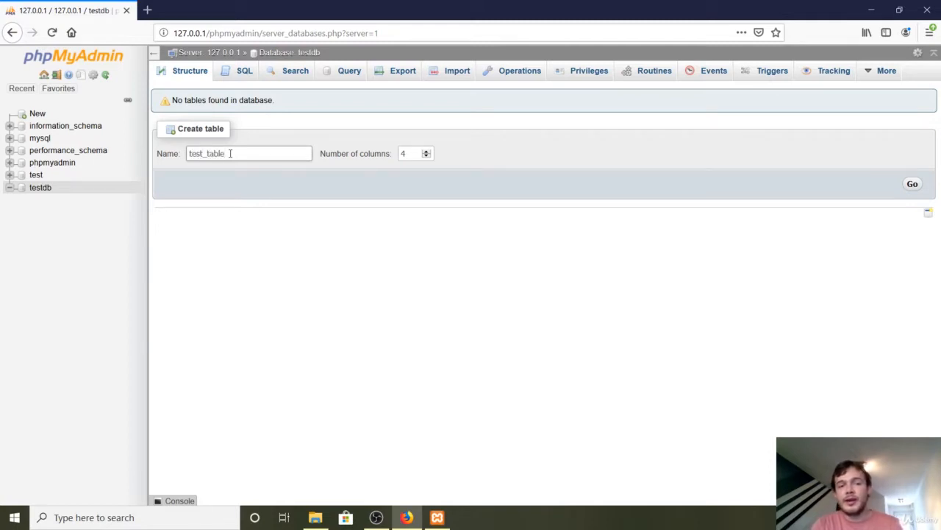
pyautogui.press('Tab')
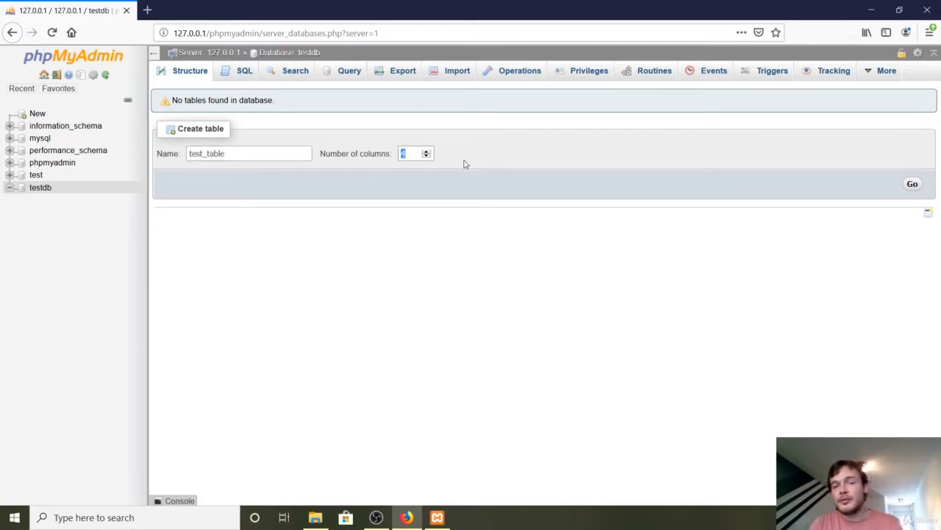
pyautogui.click(912, 184)
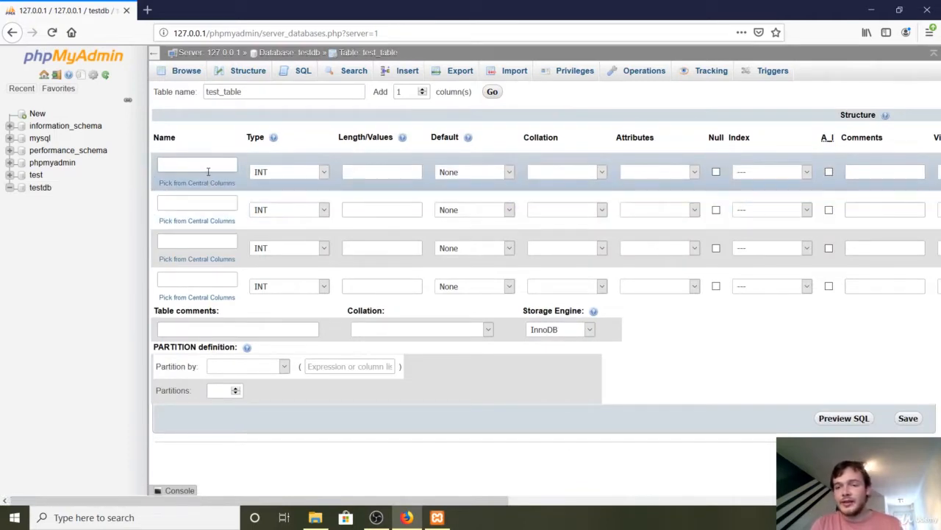
# Name the table's first column test_id and keep None as its default
pyautogui.click(210, 166)
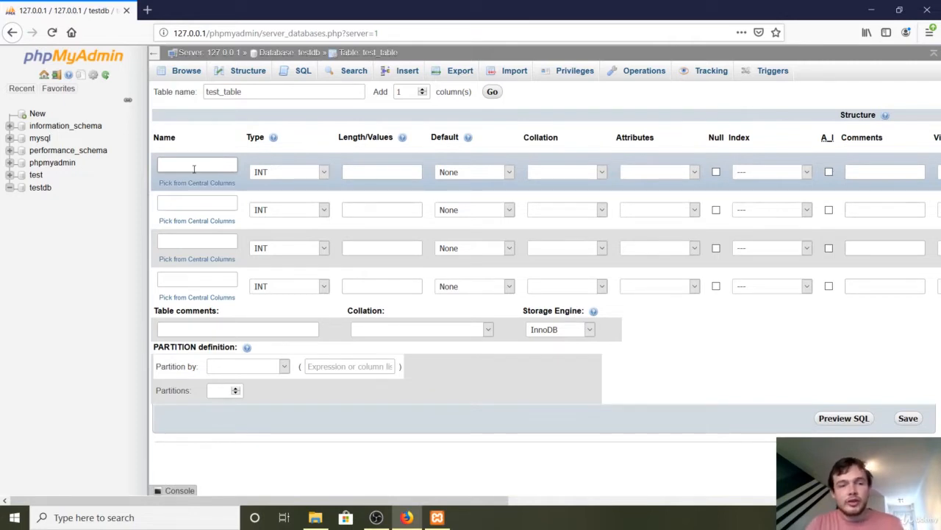
pyautogui.write('test_id')
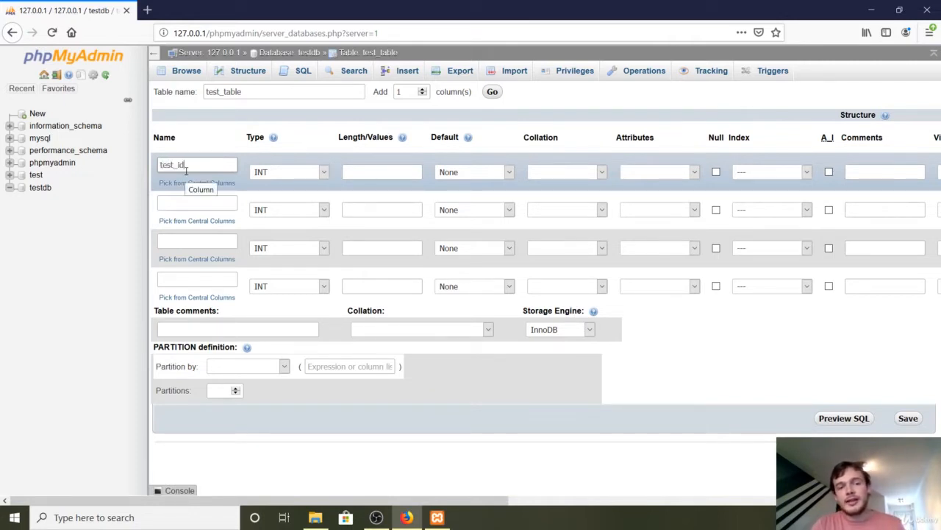
pyautogui.press('Home')
pyautogui.hotkey('shift', 'End')
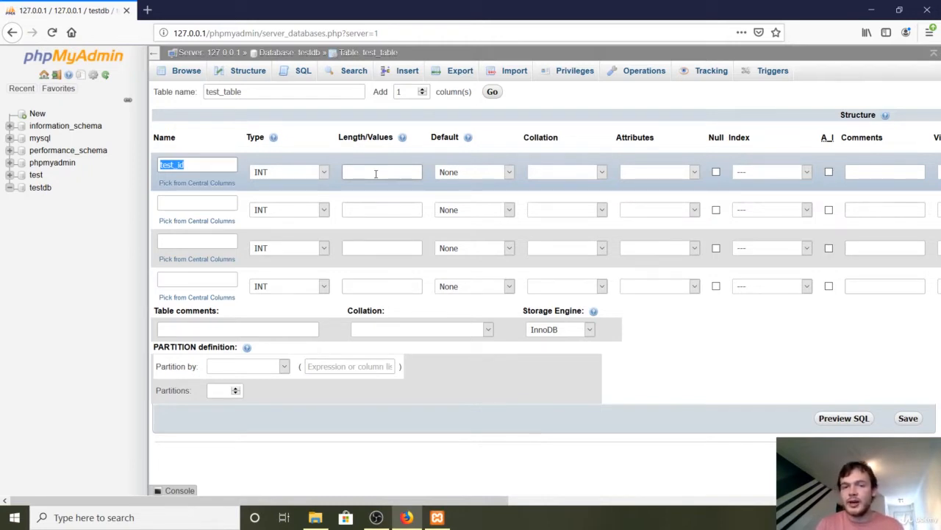
pyautogui.click(464, 173)
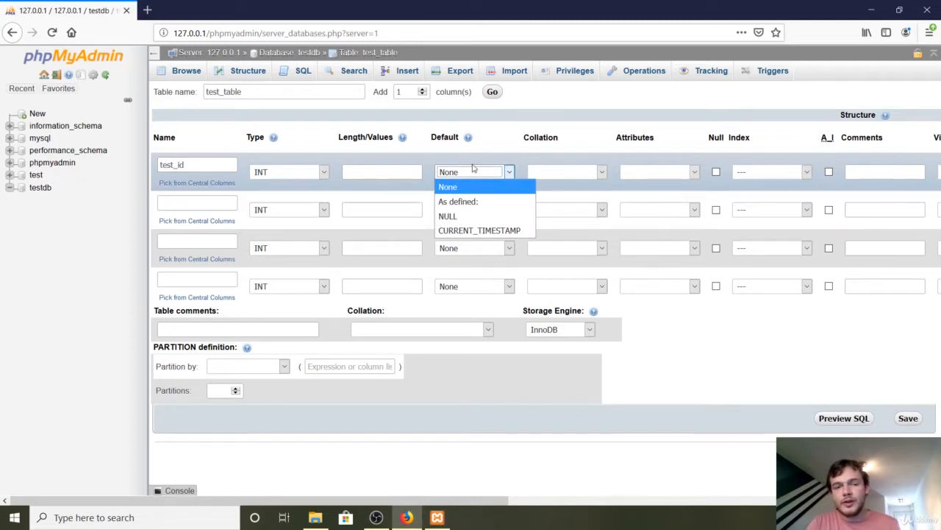
pyautogui.click(490, 177)
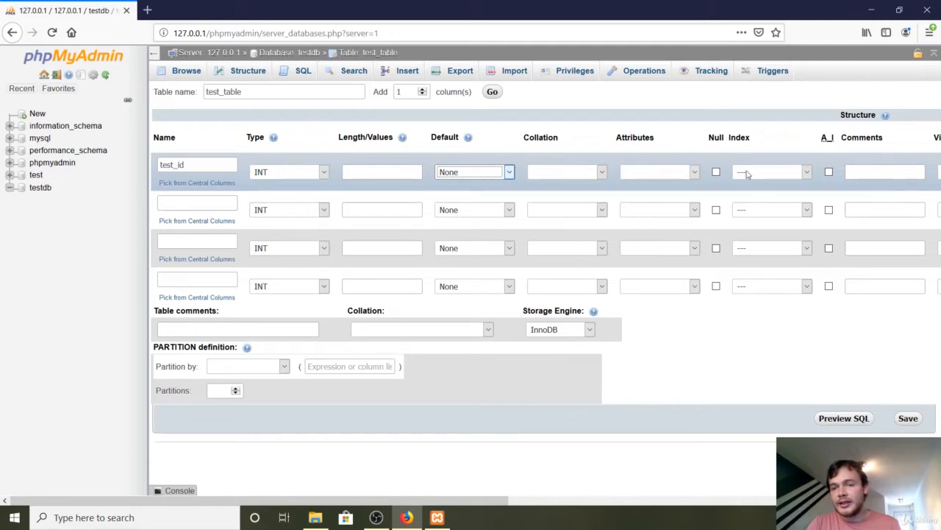
# Make test_id the PRIMARY index of the table and enable auto-increment for it
pyautogui.click(769, 175)
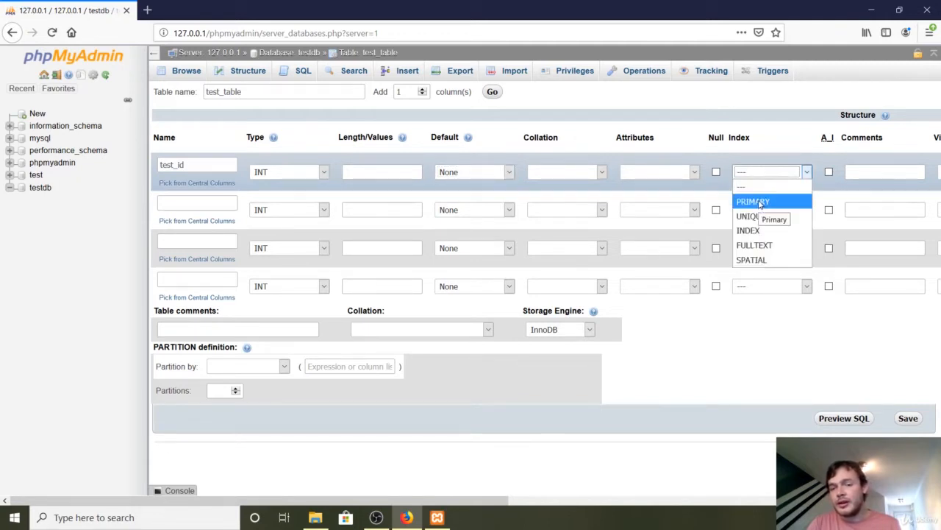
pyautogui.click(762, 206)
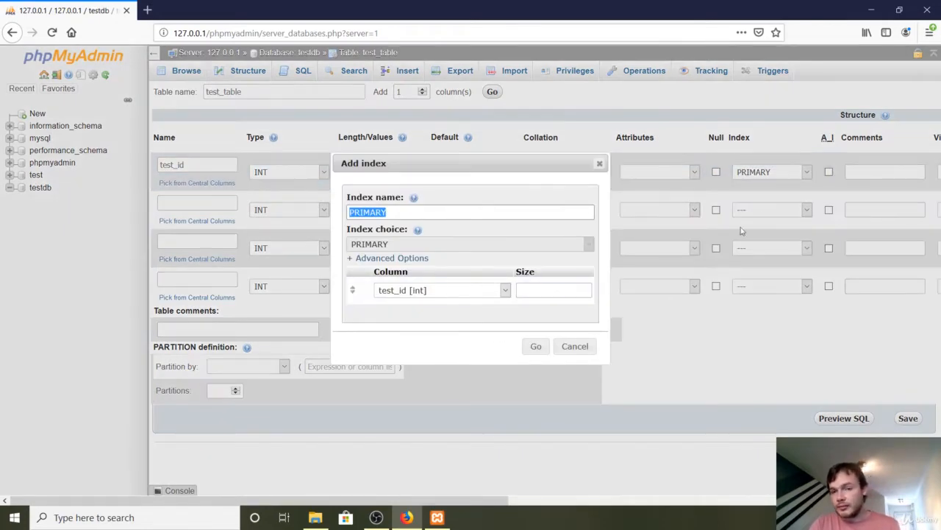
pyautogui.click(542, 350)
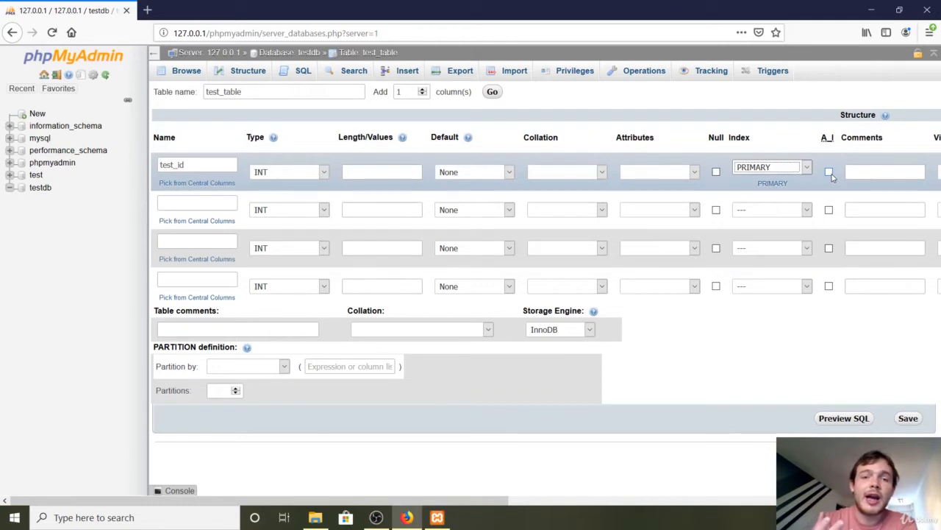
pyautogui.click(829, 173)
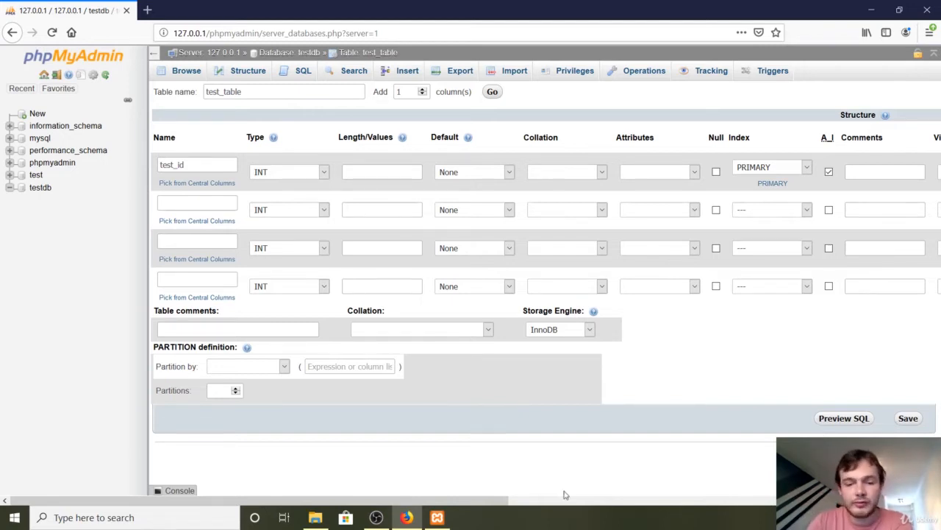
# Define the table's second column as test_name with type VARCHAR and length 80, and save the table
pyautogui.moveTo(500, 503); pyautogui.dragTo(380, 510)
pyautogui.click(226, 200)
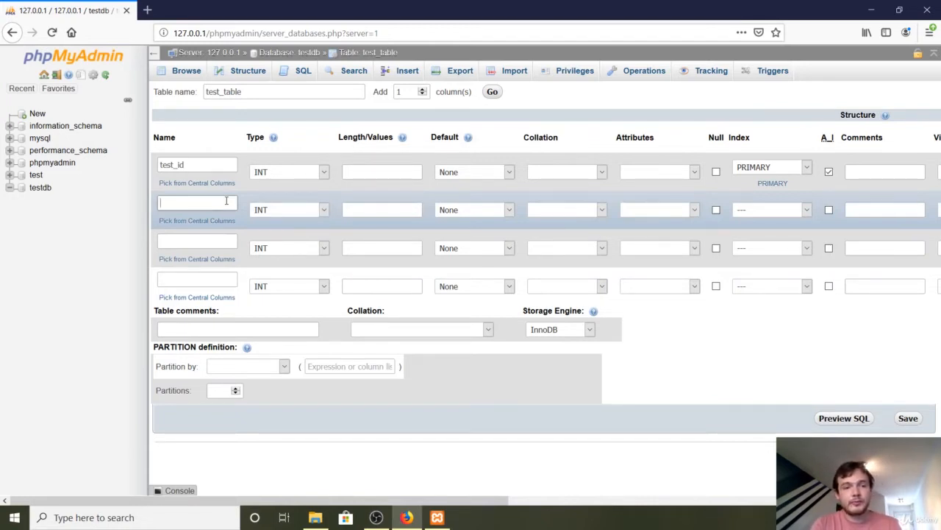
pyautogui.write('test_name')
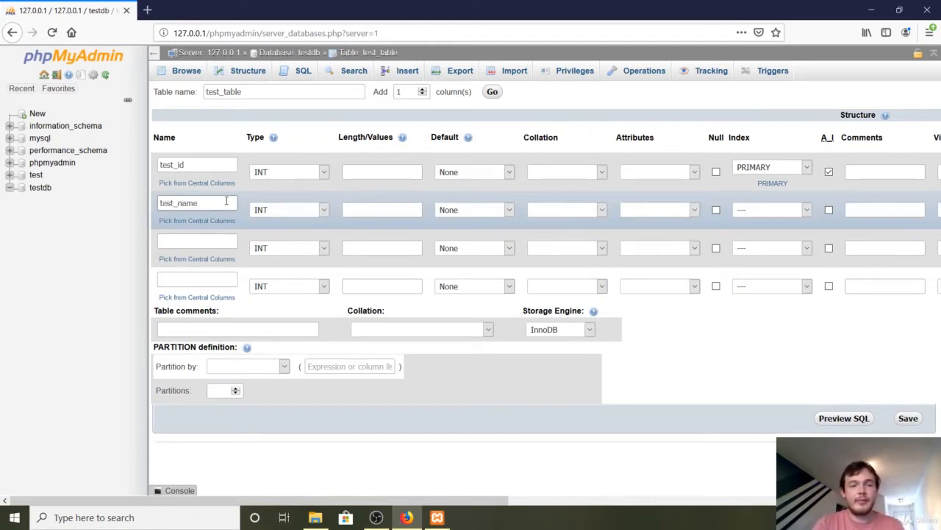
pyautogui.click(268, 211)
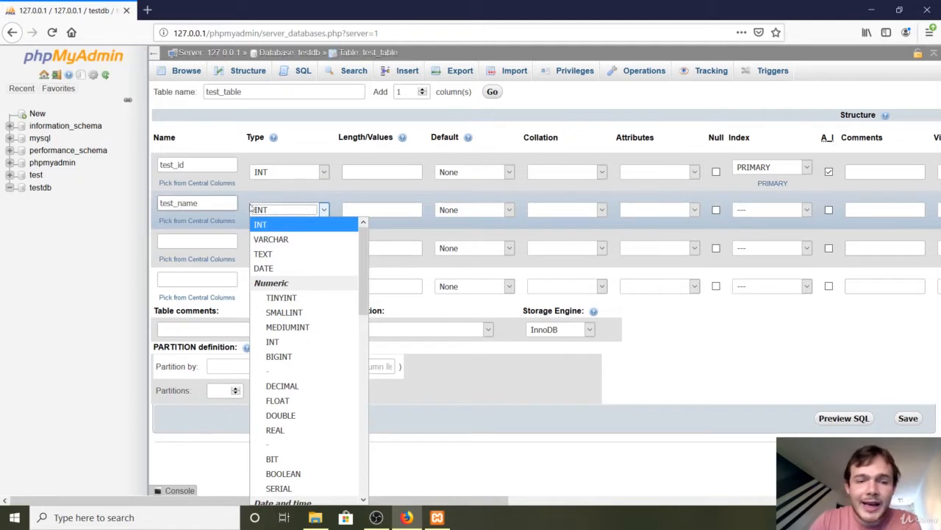
pyautogui.click(268, 241)
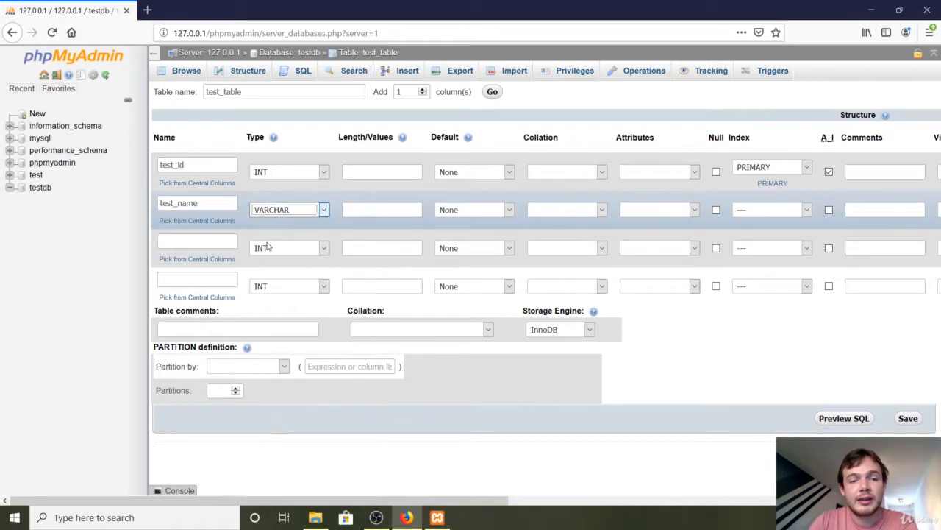
pyautogui.click(374, 216)
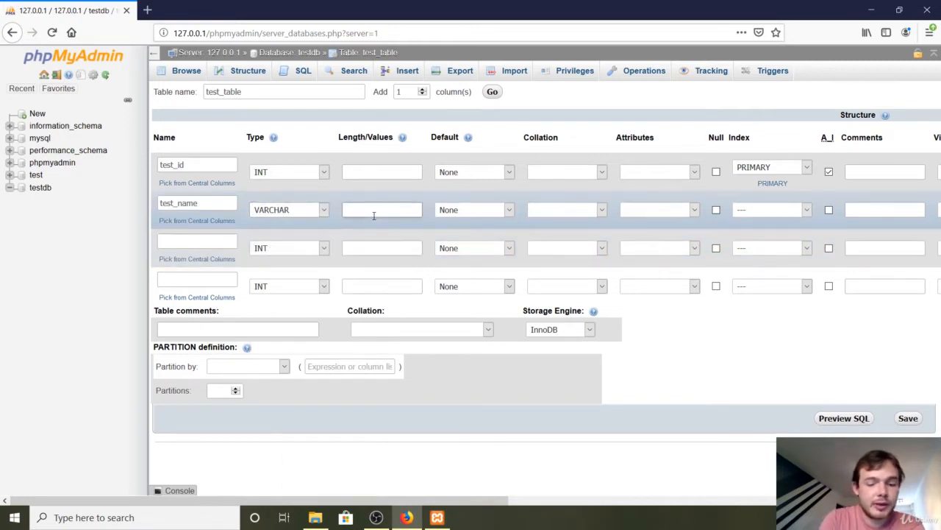
pyautogui.write('80')
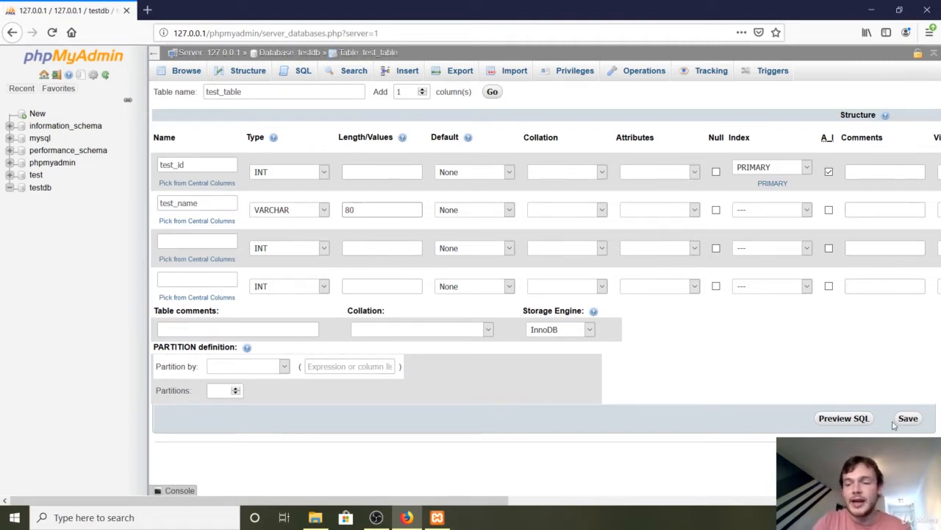
pyautogui.click(908, 419)
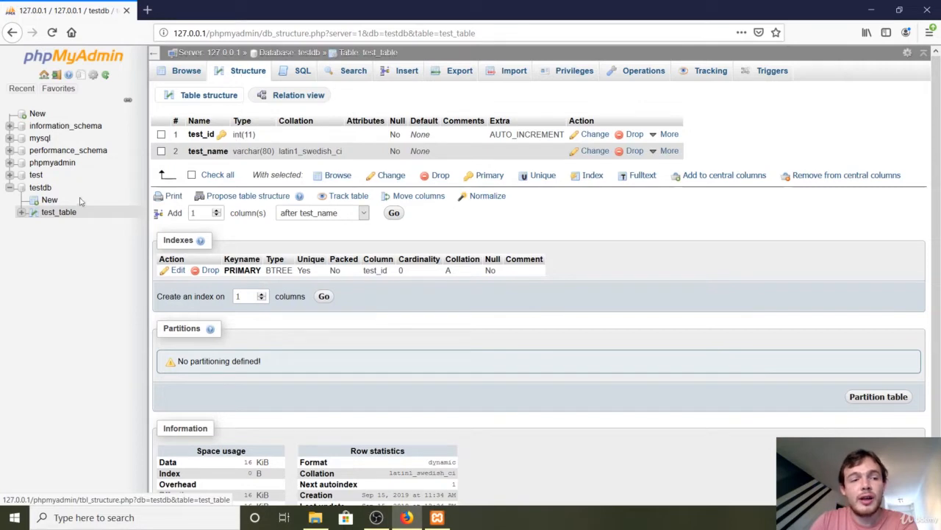
# Open test_table in the testdb database and bring up its form for inserting rows
pyautogui.click(58, 212)
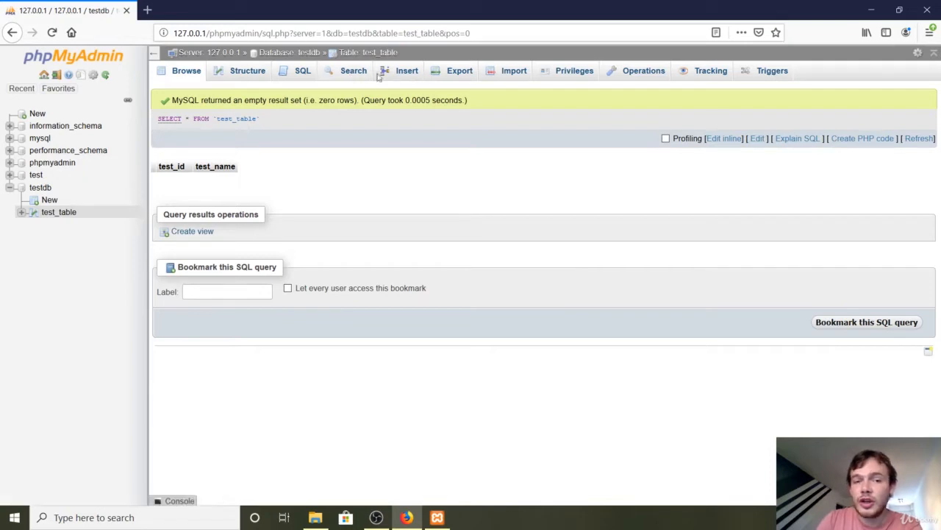
pyautogui.click(409, 72)
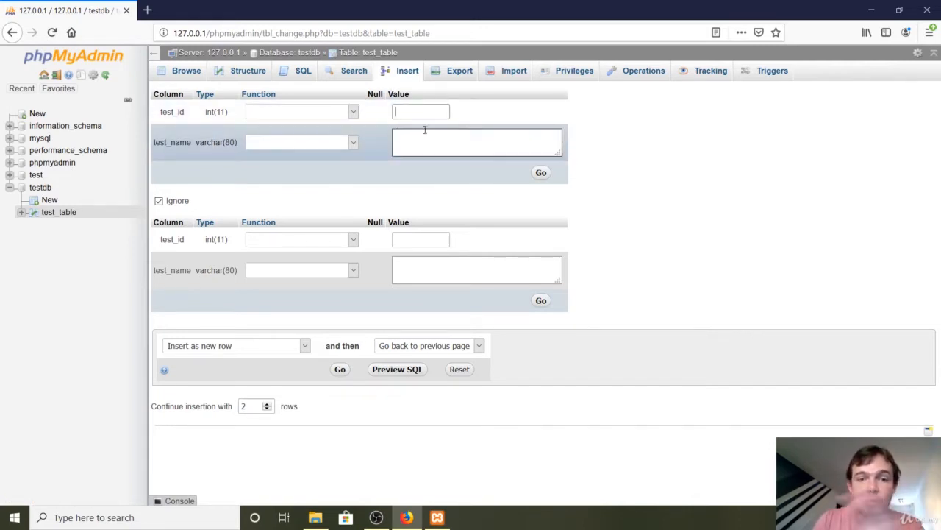
# Try the text kmk and then a number as the first row's test_id value, and clear the field again
pyautogui.write('kmk')
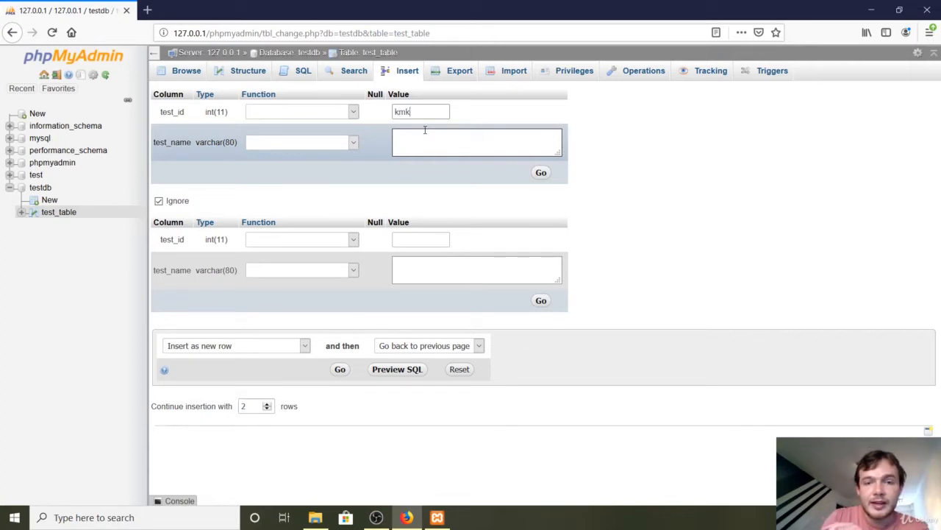
pyautogui.click(424, 145)
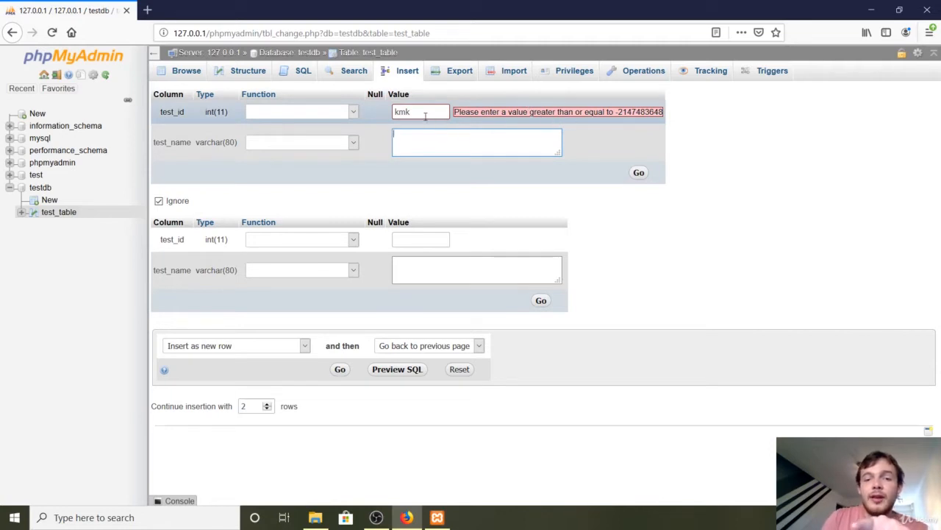
pyautogui.moveTo(410, 112); pyautogui.dragTo(352, 109)
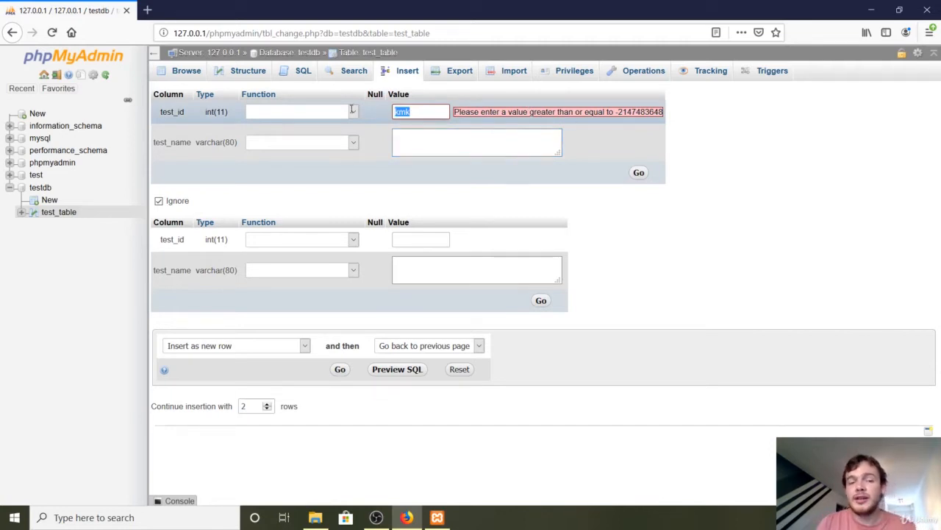
pyautogui.write('3')
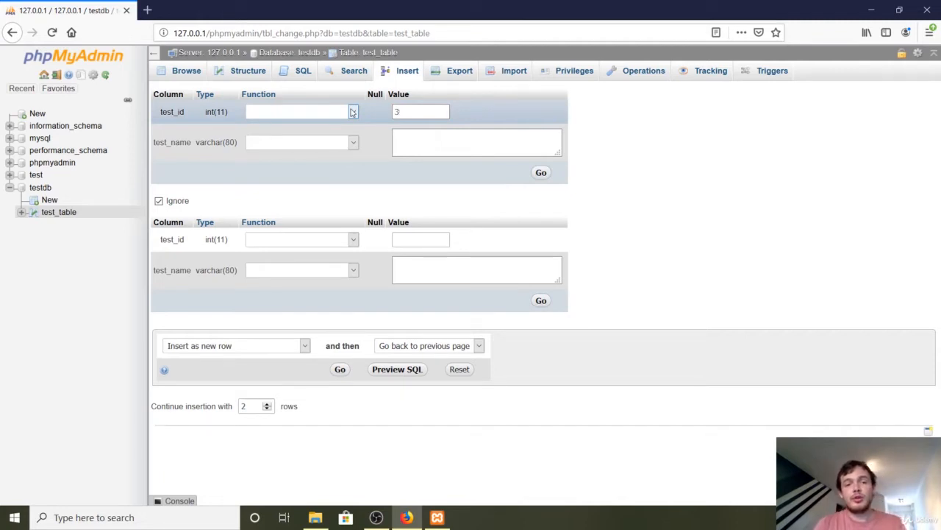
pyautogui.write('929482')
pyautogui.press('BackSpace')
pyautogui.press('BackSpace')
pyautogui.press('BackSpace')
pyautogui.press('BackSpace')
pyautogui.press('BackSpace')
# Insert a row into test_table with the test_name Basic Test, leaving test_id empty
pyautogui.press('Tab')
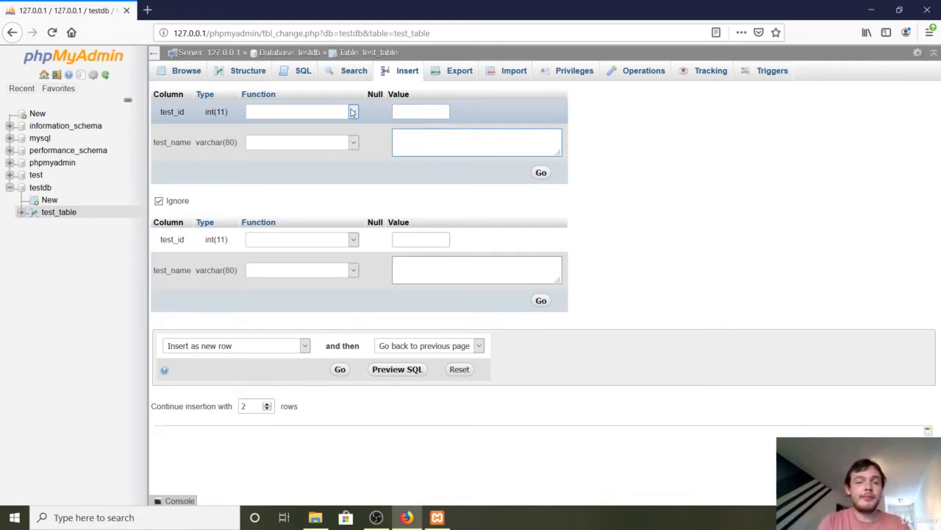
pyautogui.write('Basic ')
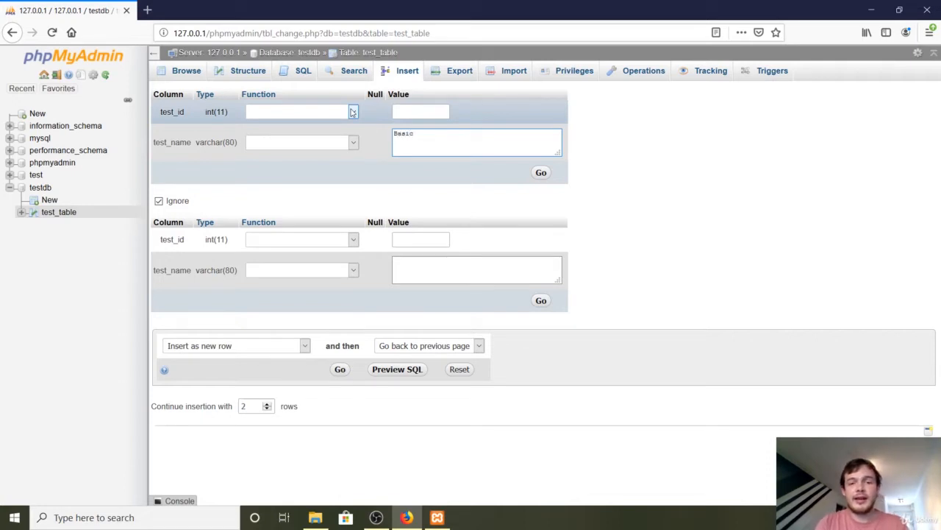
pyautogui.write('Test')
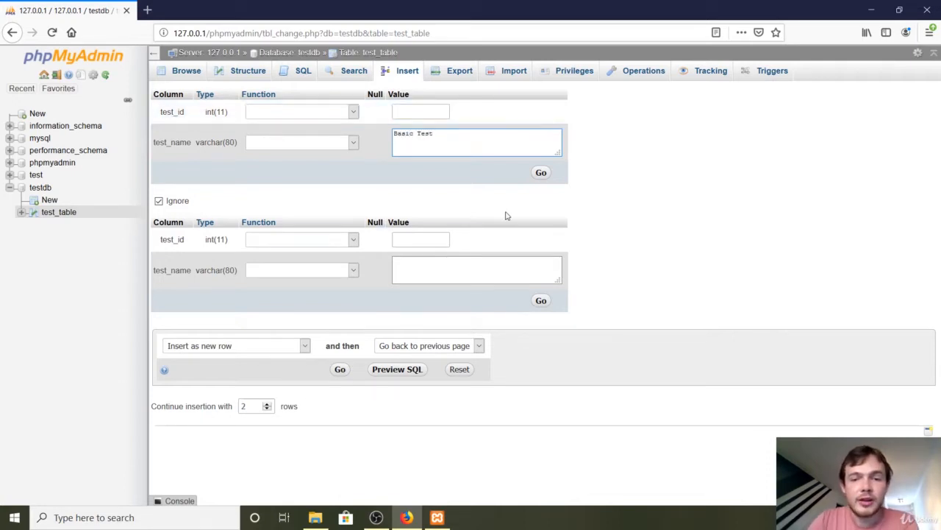
pyautogui.click(542, 179)
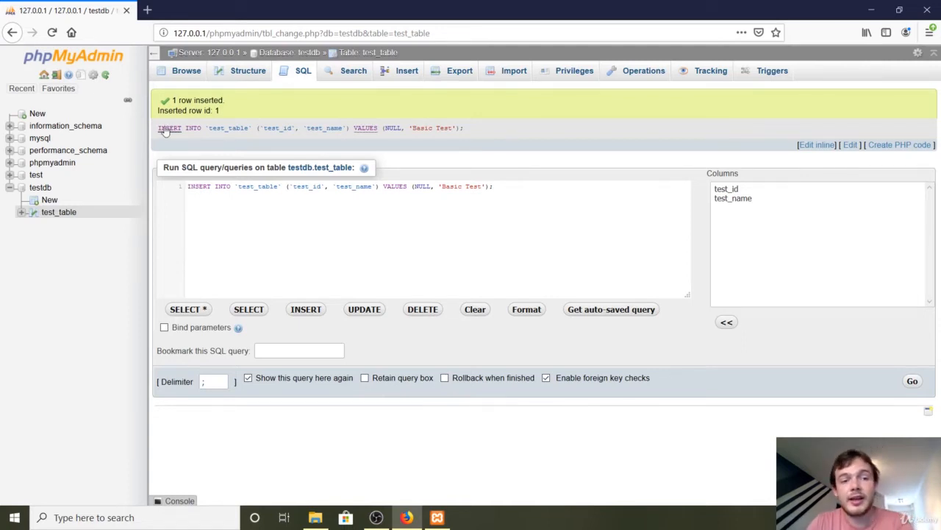
# Examine the column names, the inserted value and the target table in the executed INSERT statement
pyautogui.doubleClick(265, 130)
pyautogui.moveTo(307, 130); pyautogui.dragTo(346, 131)
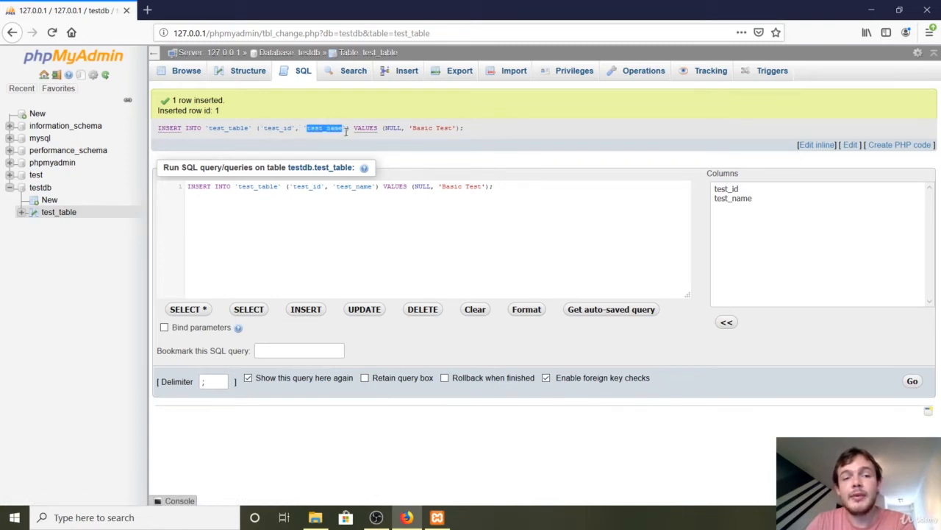
pyautogui.click(409, 129)
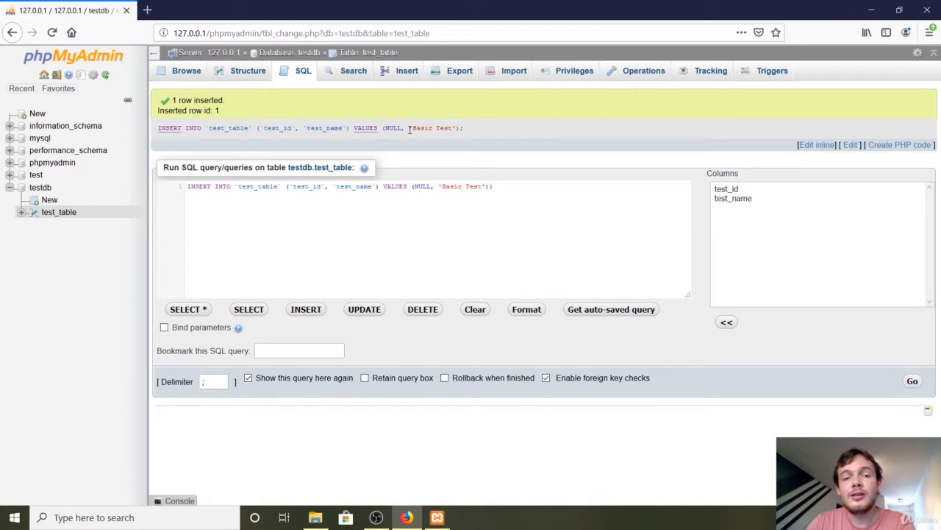
pyautogui.moveTo(410, 129); pyautogui.dragTo(458, 129)
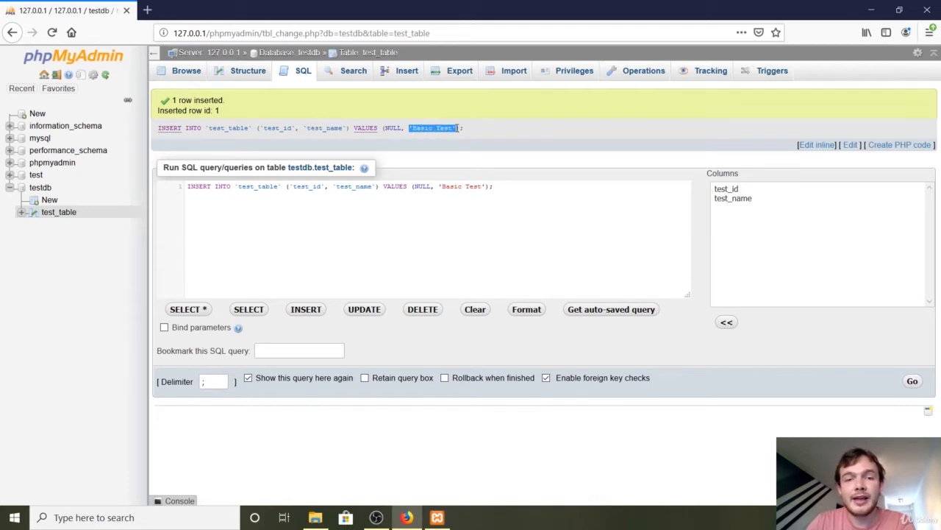
pyautogui.click(537, 143)
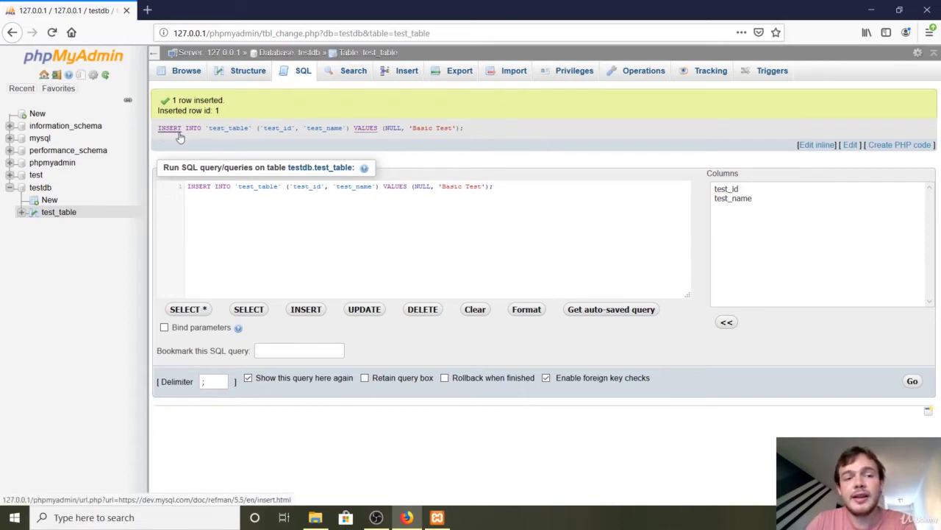
pyautogui.moveTo(185, 130); pyautogui.dragTo(249, 129)
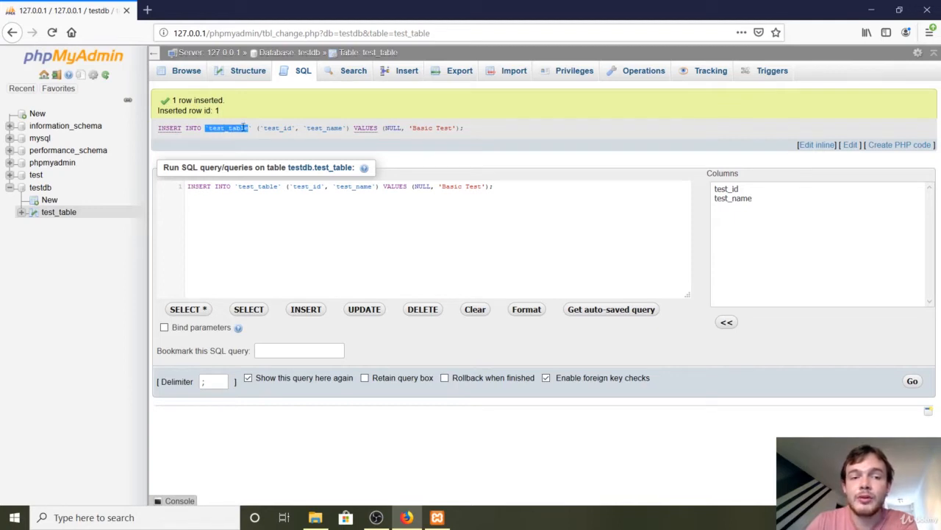
pyautogui.click(216, 140)
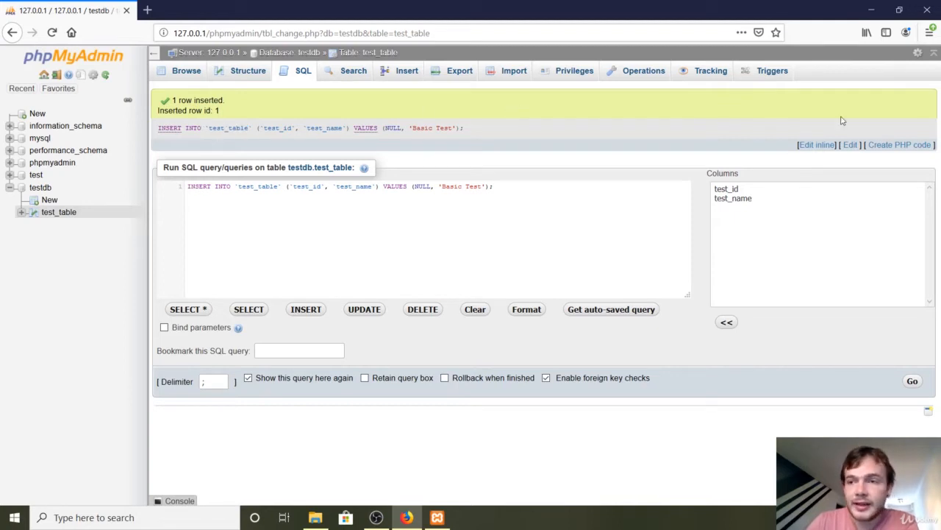
# Enlarge the browser page to 170% zoom and close the MySQL reference tab opened by mistake
pyautogui.click(930, 32)
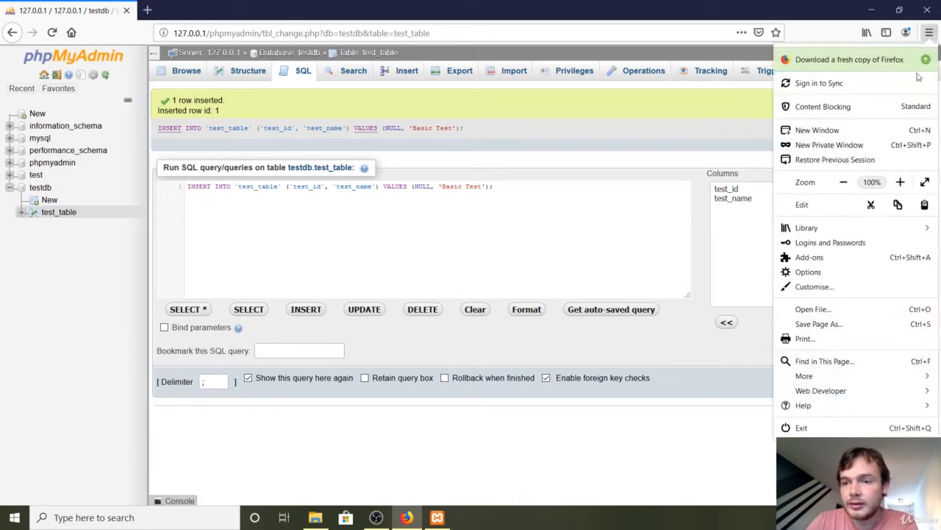
pyautogui.click(901, 181)
pyautogui.click(901, 182)
pyautogui.click(901, 182)
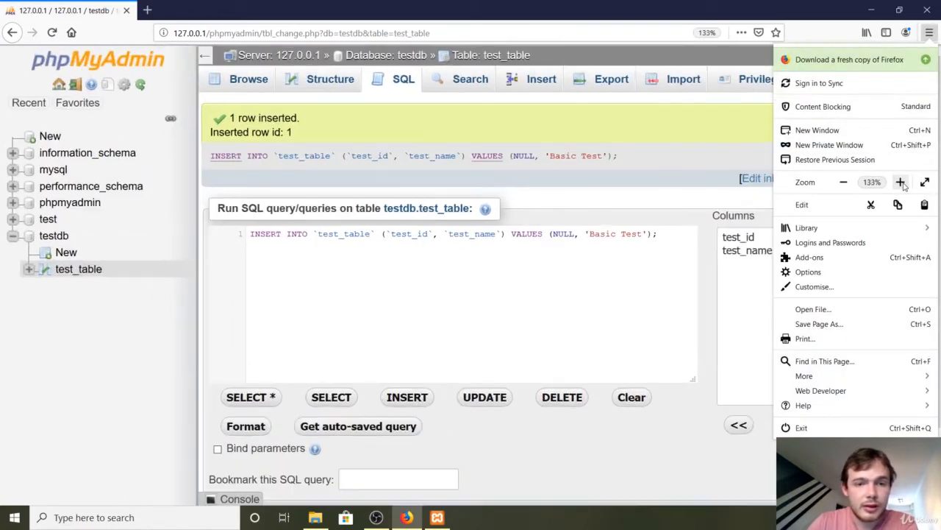
pyautogui.click(901, 181)
pyautogui.click(901, 182)
pyautogui.click(620, 190)
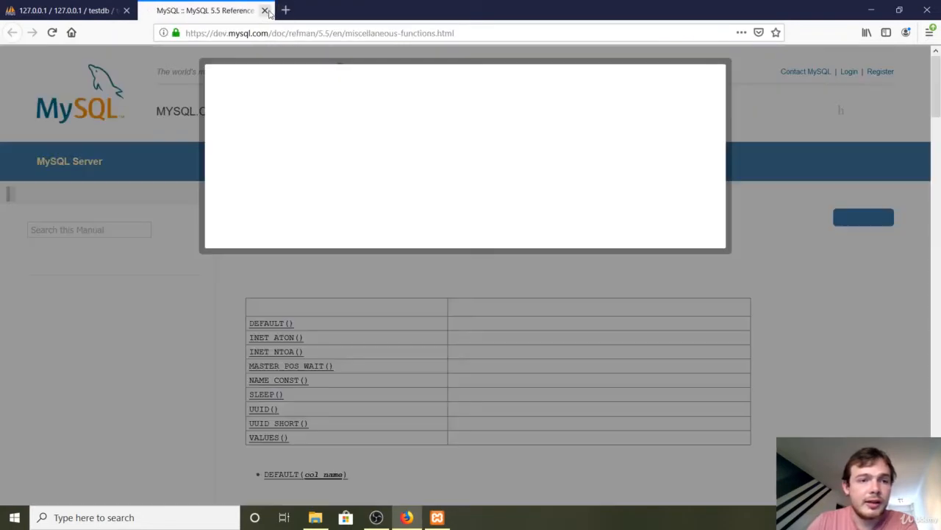
pyautogui.click(265, 10)
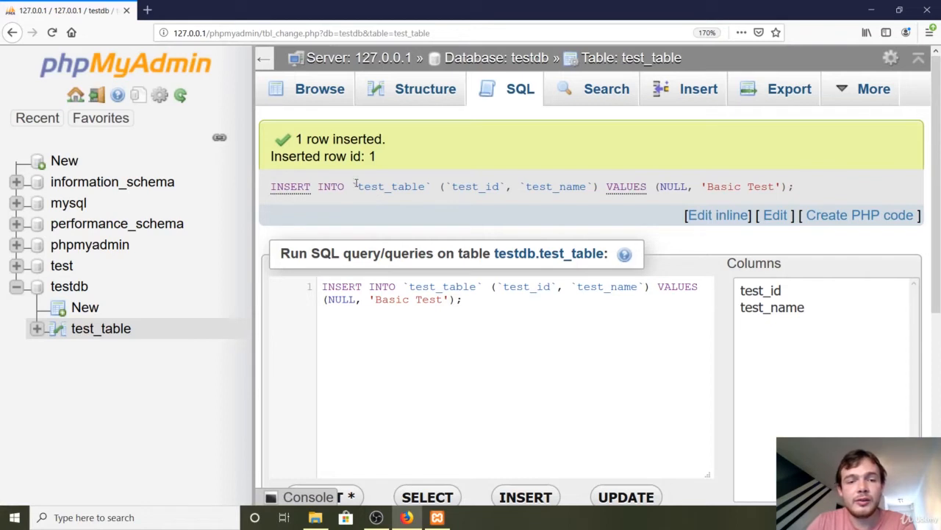
# Examine the enlarged INSERT statement's syntax from the quoted table name through the bracketed column list to the VALUES keyword
pyautogui.moveTo(354, 184); pyautogui.dragTo(352, 184)
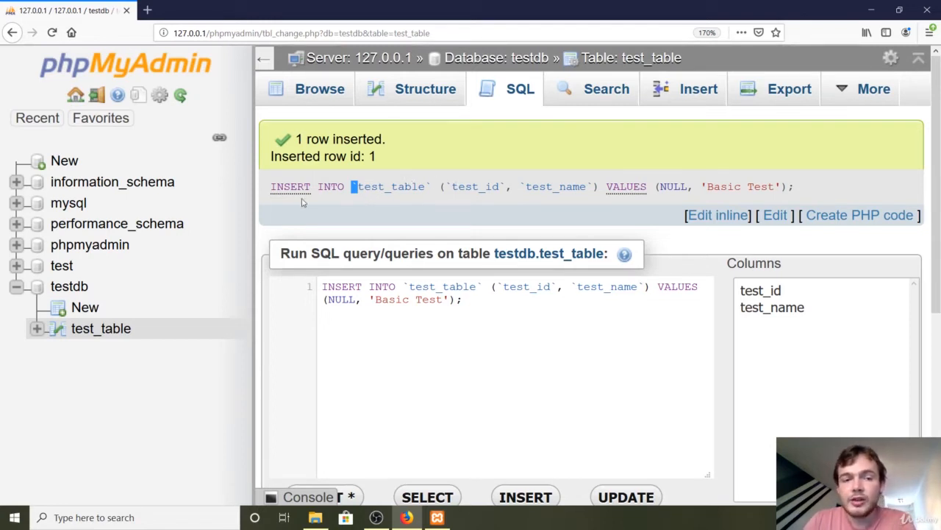
pyautogui.doubleClick(390, 187)
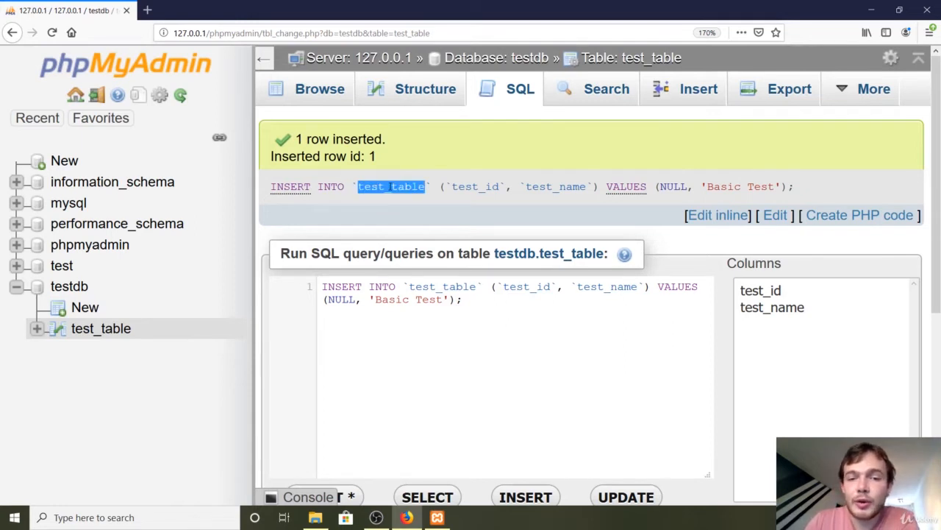
pyautogui.moveTo(440, 187); pyautogui.dragTo(443, 187)
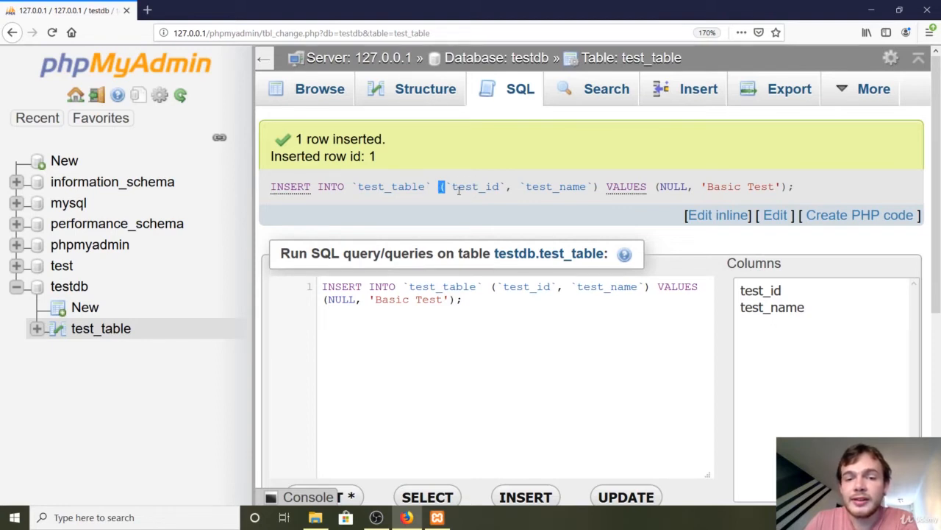
pyautogui.moveTo(452, 186); pyautogui.dragTo(502, 189)
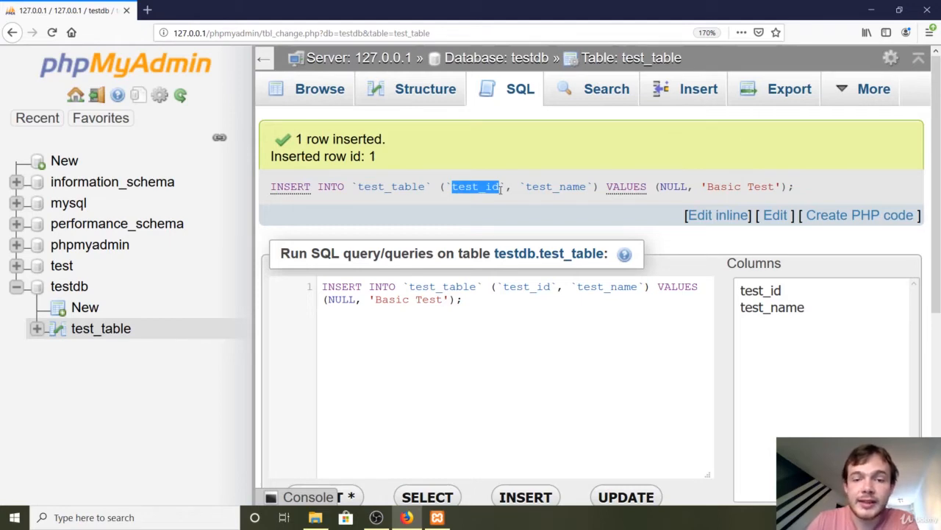
pyautogui.moveTo(512, 188); pyautogui.dragTo(440, 191)
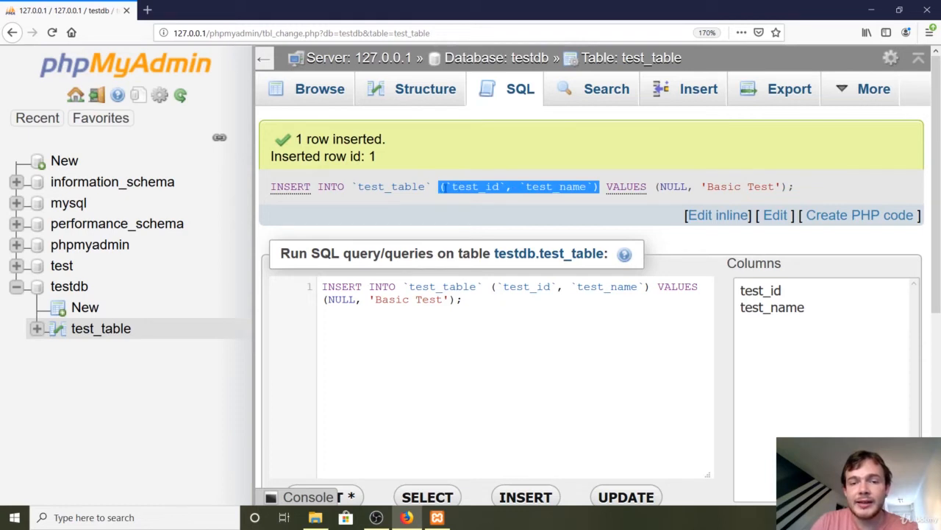
pyautogui.click(485, 204)
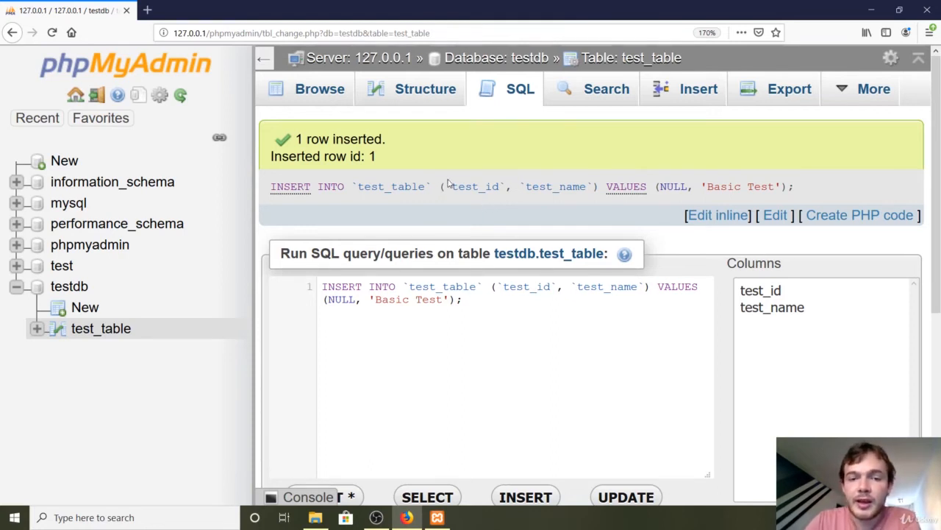
pyautogui.moveTo(443, 187); pyautogui.dragTo(595, 187)
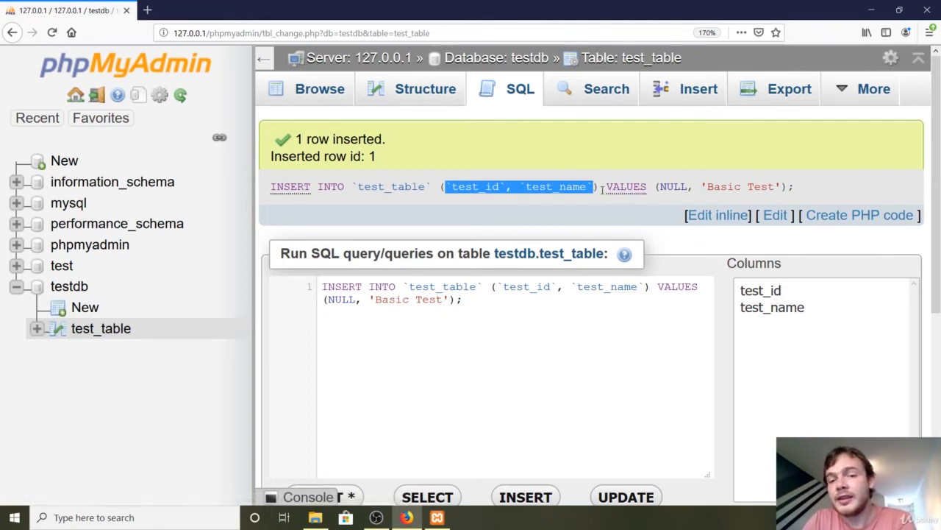
pyautogui.moveTo(602, 189); pyautogui.dragTo(646, 198)
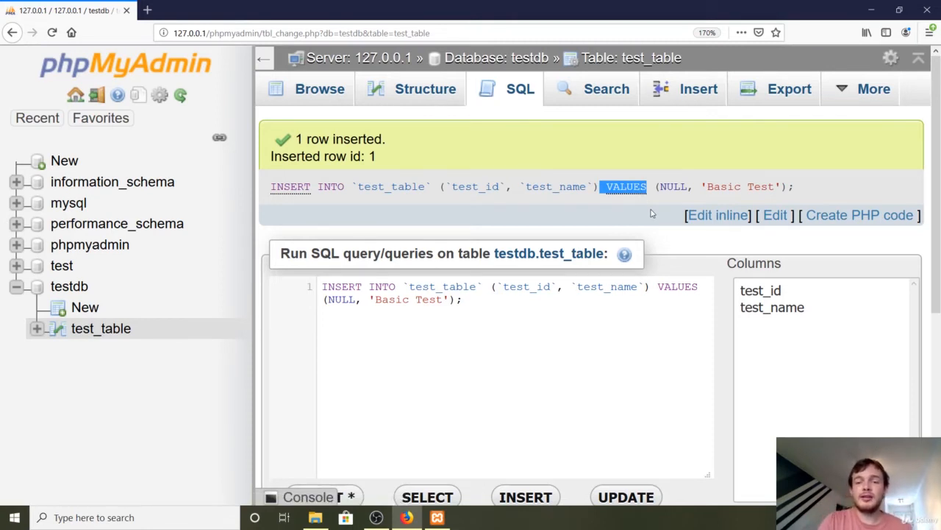
# Examine the NULL value and the single-quoted Basic Test value in the executed INSERT statement
pyautogui.moveTo(660, 188); pyautogui.dragTo(689, 190)
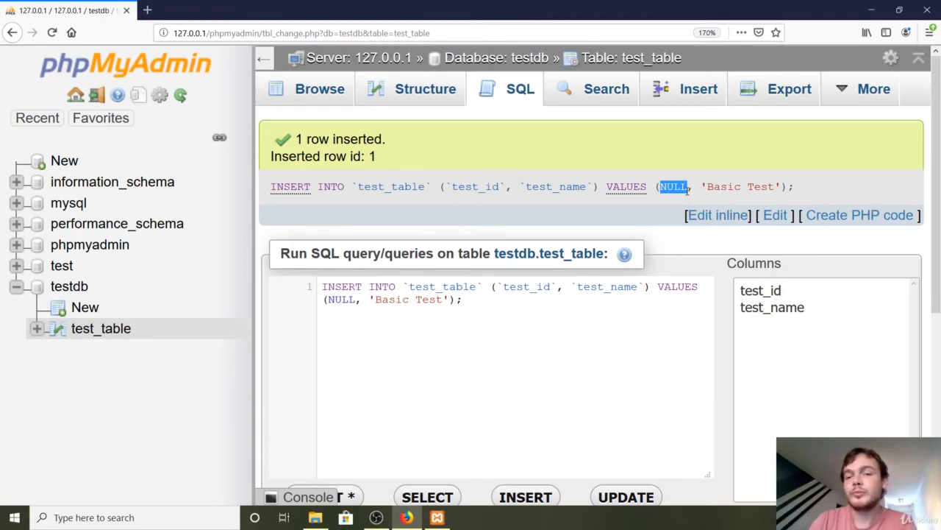
pyautogui.moveTo(687, 189); pyautogui.dragTo(777, 186)
pyautogui.click(705, 189)
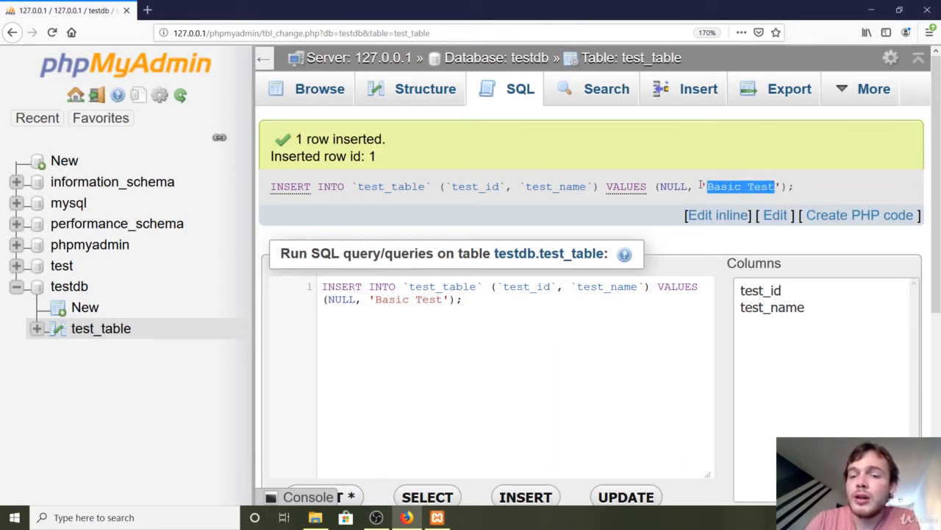
pyautogui.moveTo(702, 187); pyautogui.dragTo(707, 187)
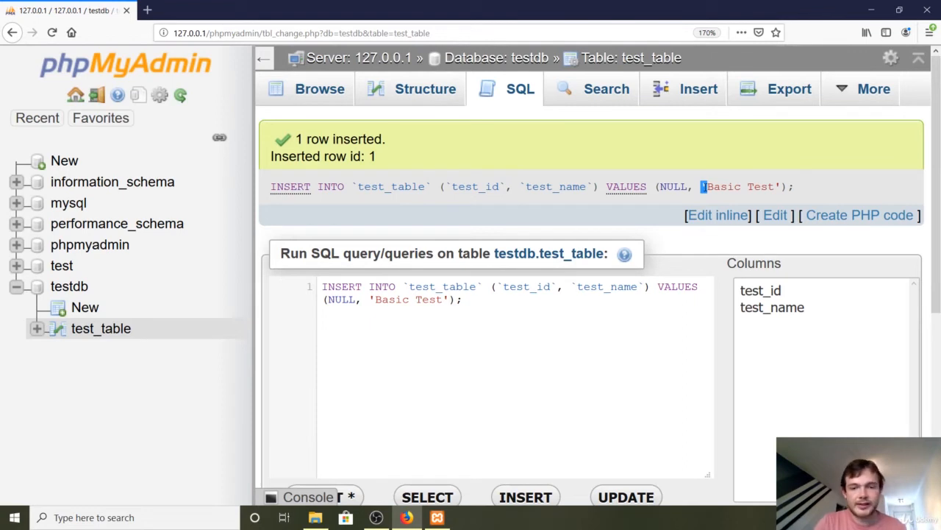
# Write an arbitrary string wrapped in single quotes below the INSERT query in the SQL editor, and delete that line again
pyautogui.click(568, 354)
pyautogui.write('#')
pyautogui.press('Return')
pyautogui.press('Return')
pyautogui.write('regerig')
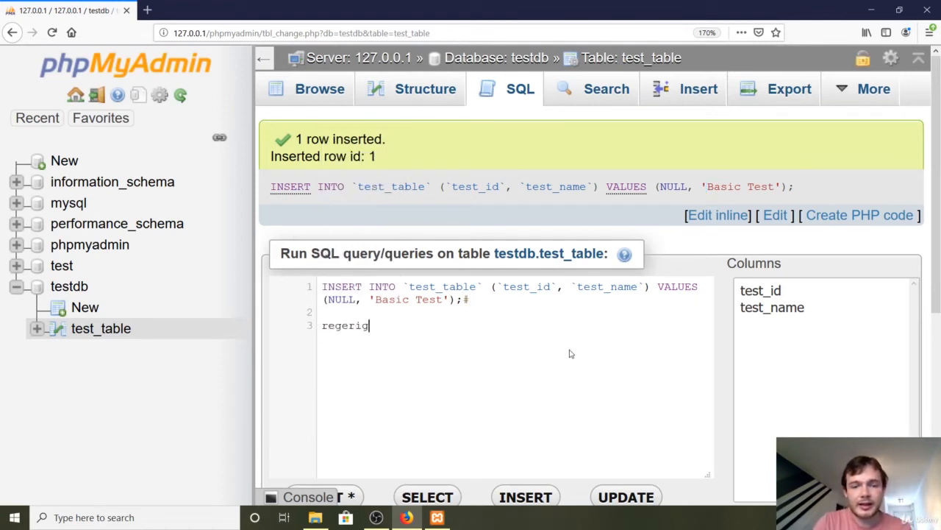
pyautogui.write('jeirigjifkoewofkwkogokgwewgokweko')
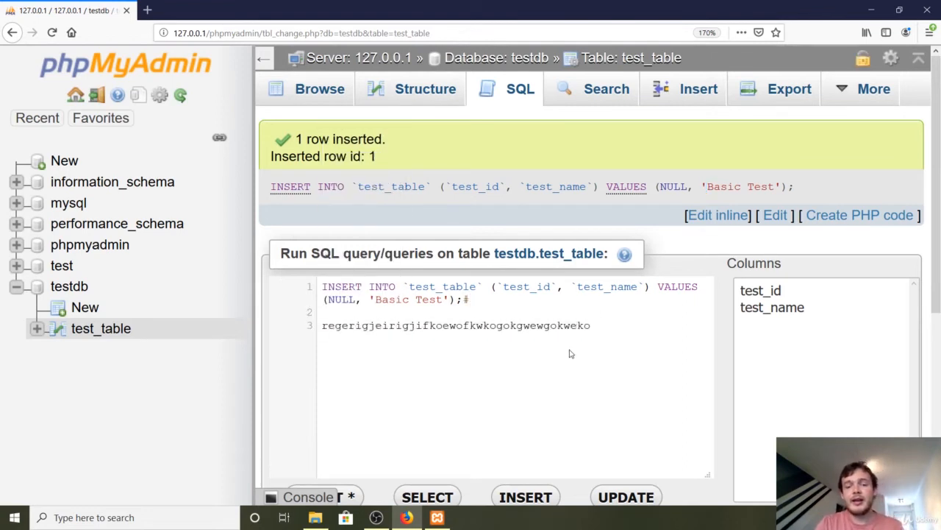
pyautogui.write("'")
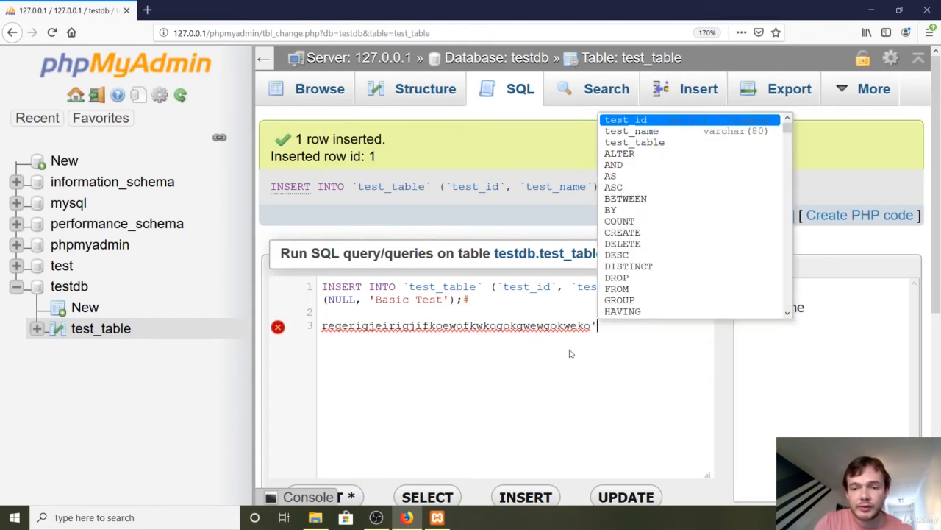
pyautogui.click(319, 326)
pyautogui.write("'")
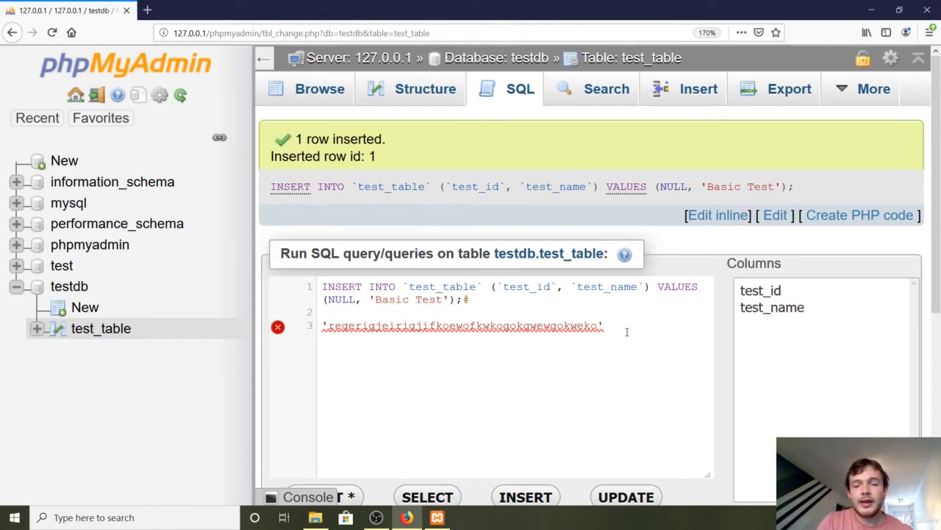
pyautogui.hotkey('shift', 'Home')
pyautogui.press('BackSpace')
pyautogui.press('BackSpace')
pyautogui.press('BackSpace')
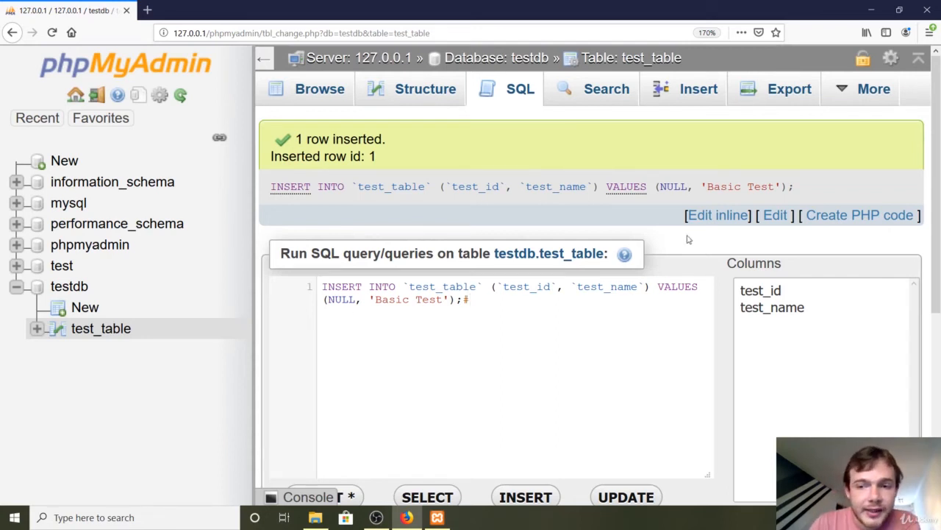
# Examine the opening and closing single quotes around Basic Test in the executed INSERT statement
pyautogui.moveTo(707, 186); pyautogui.dragTo(702, 187)
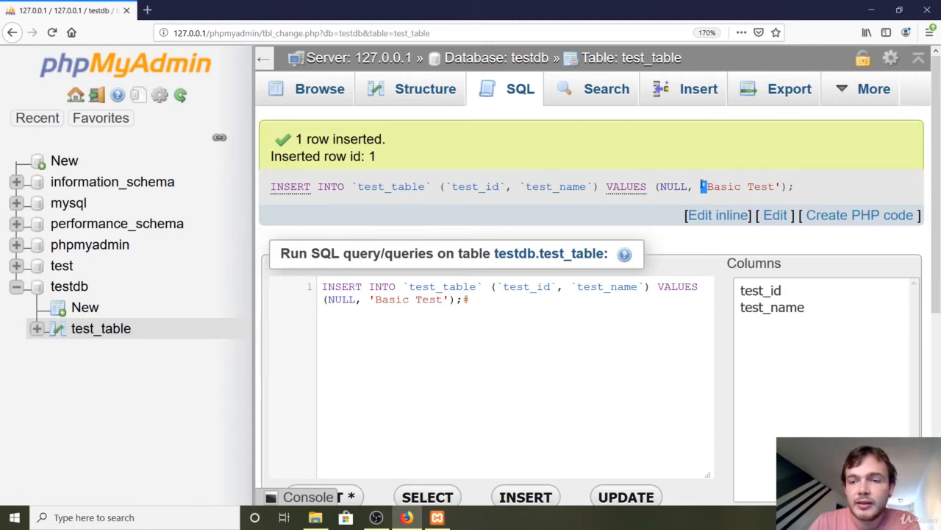
pyautogui.moveTo(783, 187); pyautogui.dragTo(777, 186)
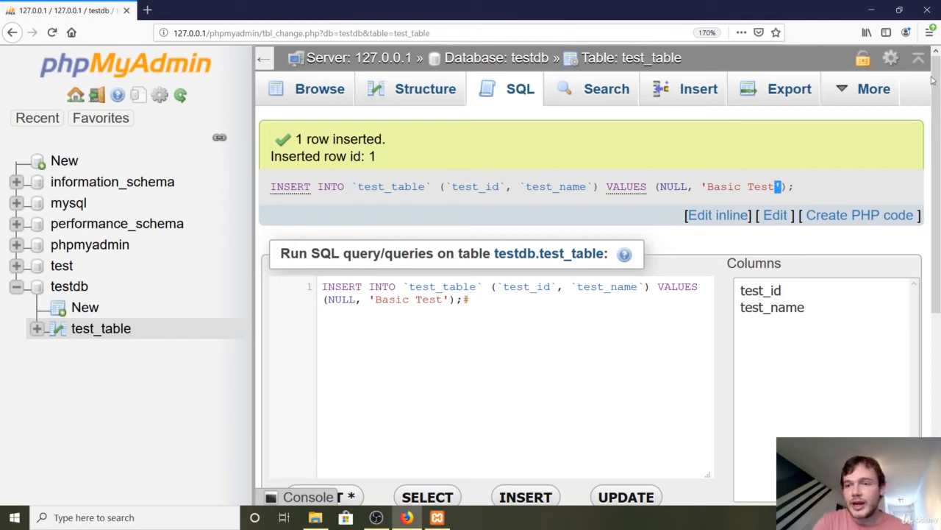
# Reduce the page zoom to 133% and open the rows of test_table, discarding the unsaved query changes
pyautogui.click(928, 35)
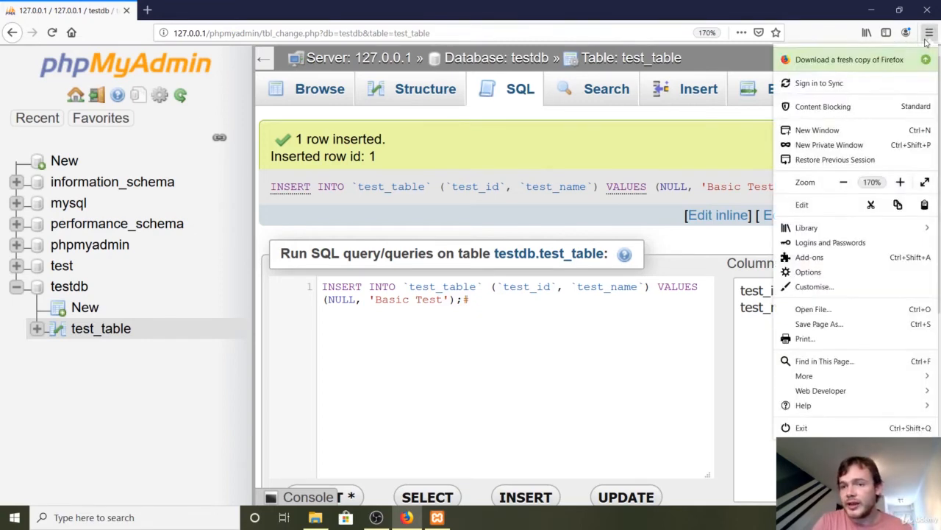
pyautogui.click(846, 183)
pyautogui.click(847, 183)
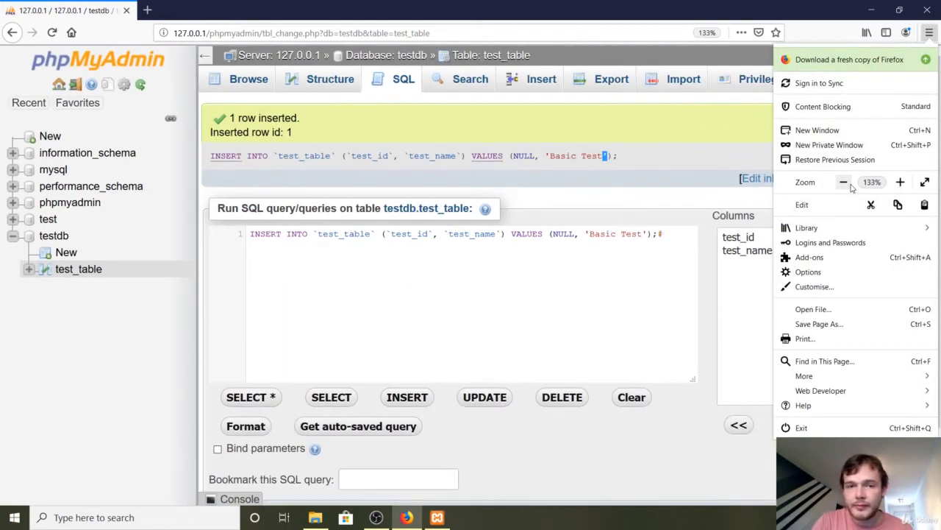
pyautogui.click(462, 129)
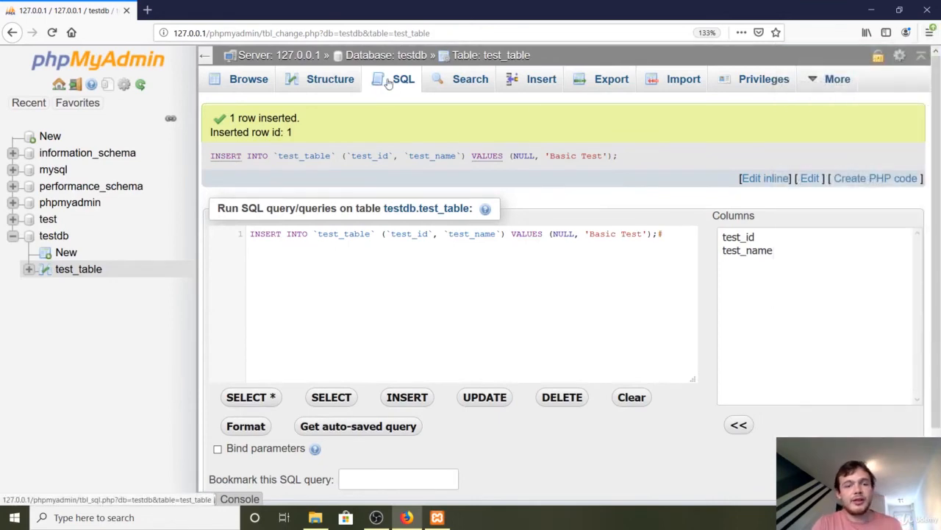
pyautogui.click(80, 270)
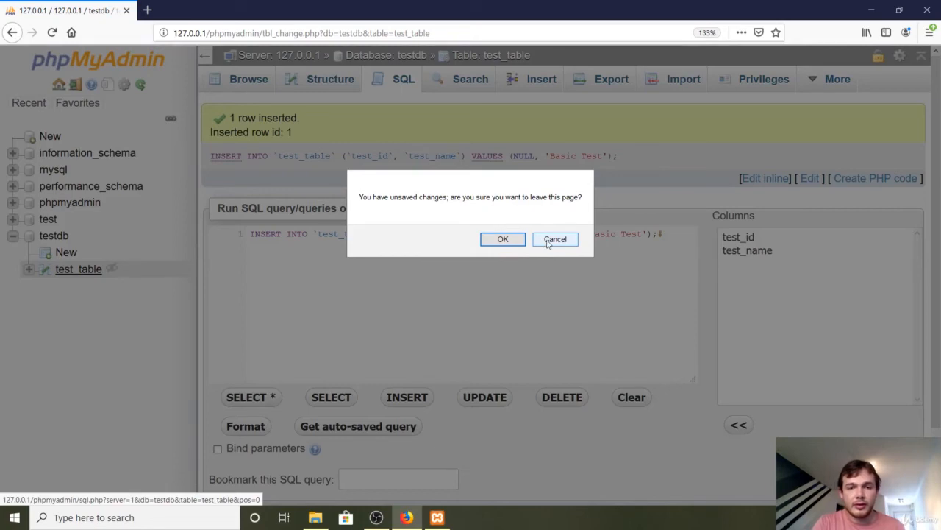
pyautogui.click(504, 241)
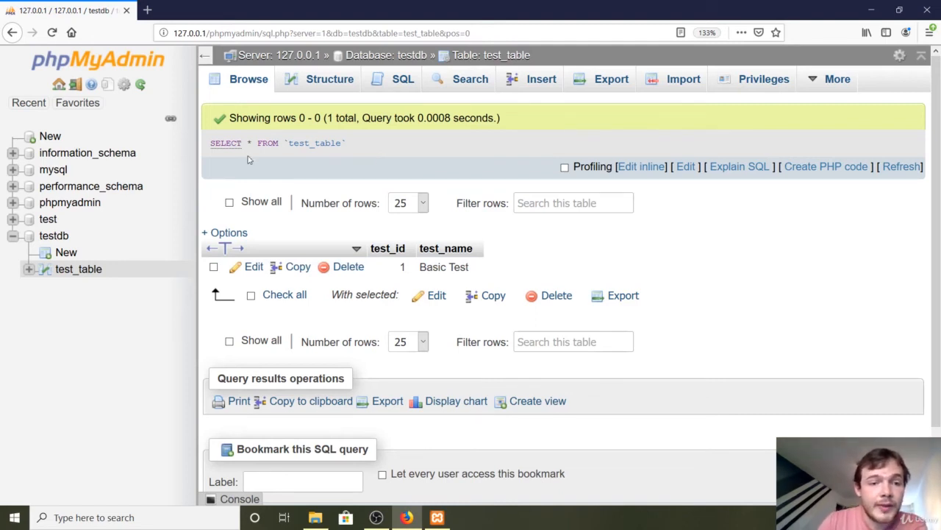
# Enlarge the page to 170% and examine the SELECT keyword, asterisk, FROM keyword and table name in the executed query
pyautogui.click(929, 32)
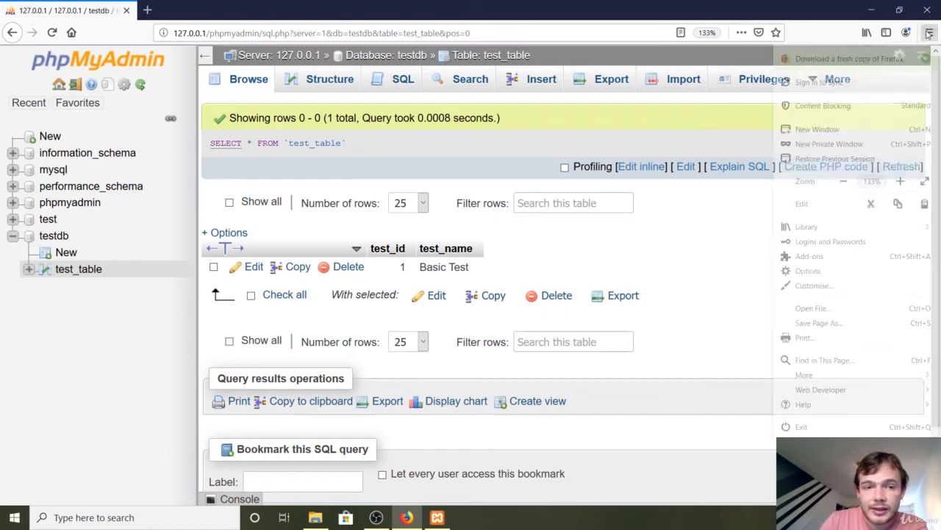
pyautogui.doubleClick(908, 184)
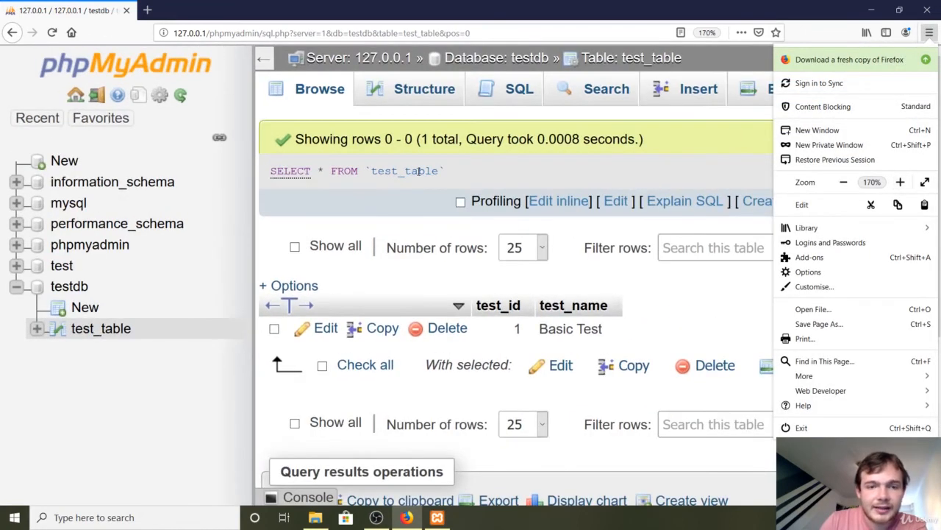
pyautogui.click(321, 170)
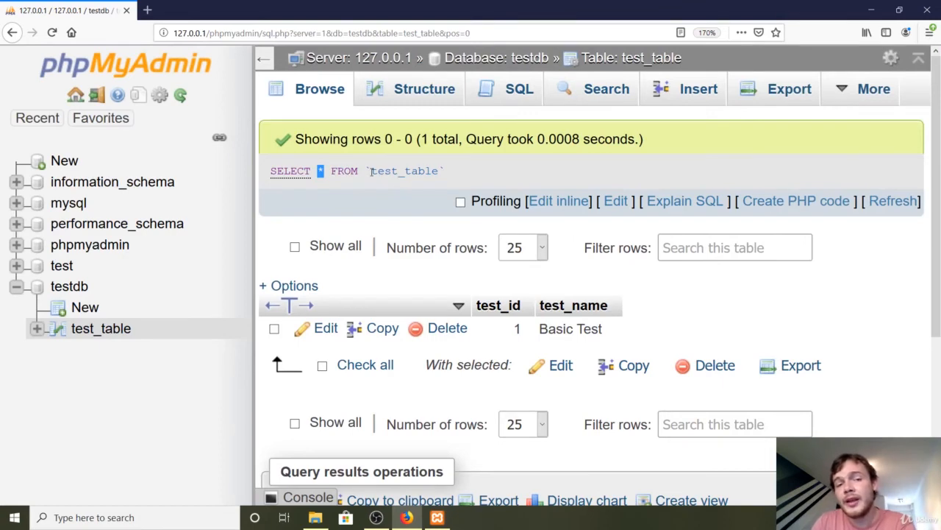
pyautogui.moveTo(371, 171); pyautogui.dragTo(444, 170)
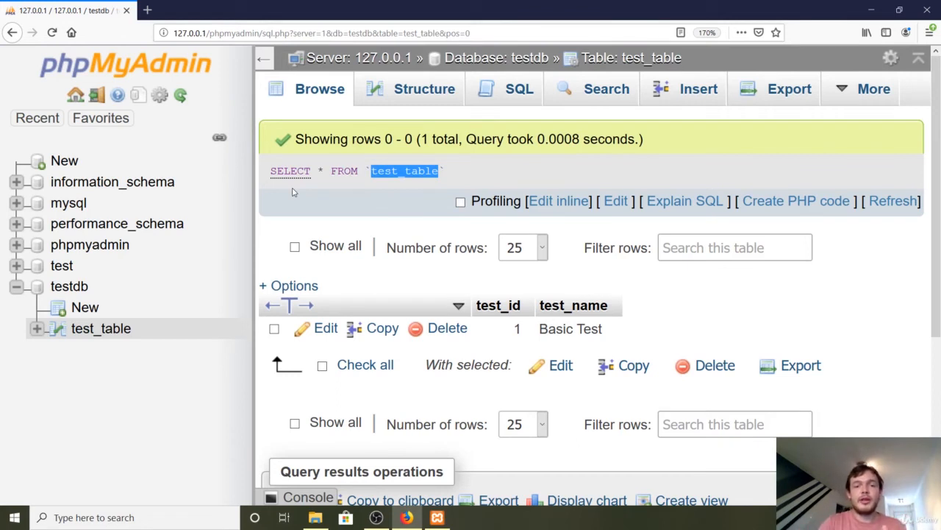
pyautogui.moveTo(320, 182); pyautogui.dragTo(274, 180)
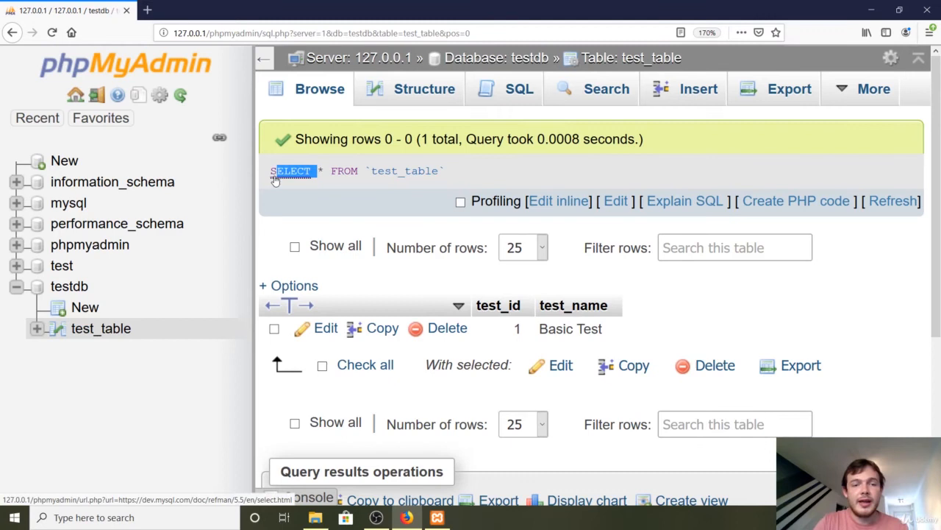
pyautogui.click(325, 168)
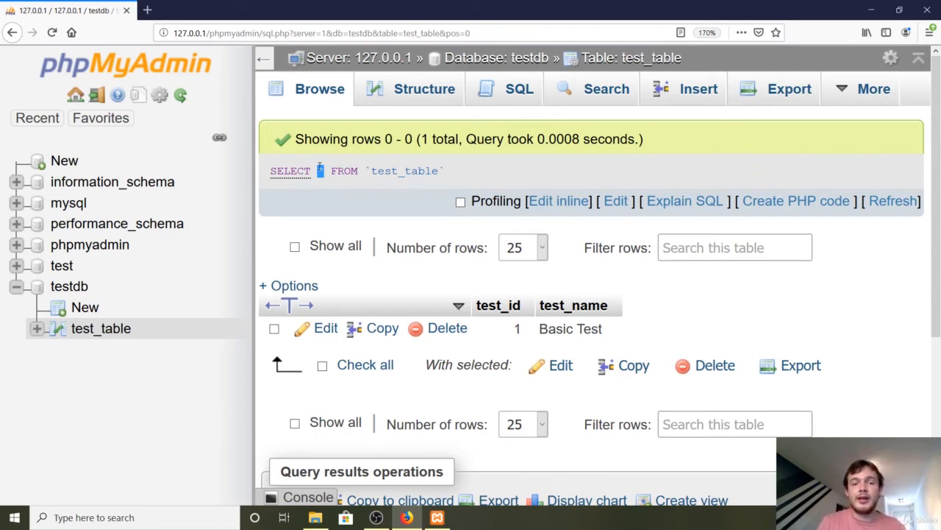
pyautogui.moveTo(331, 171); pyautogui.dragTo(357, 172)
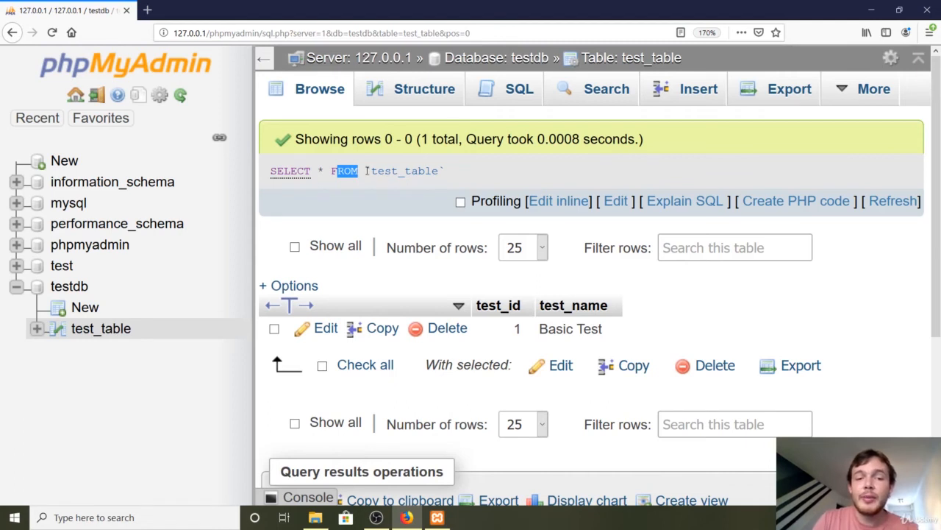
pyautogui.moveTo(372, 171); pyautogui.dragTo(440, 173)
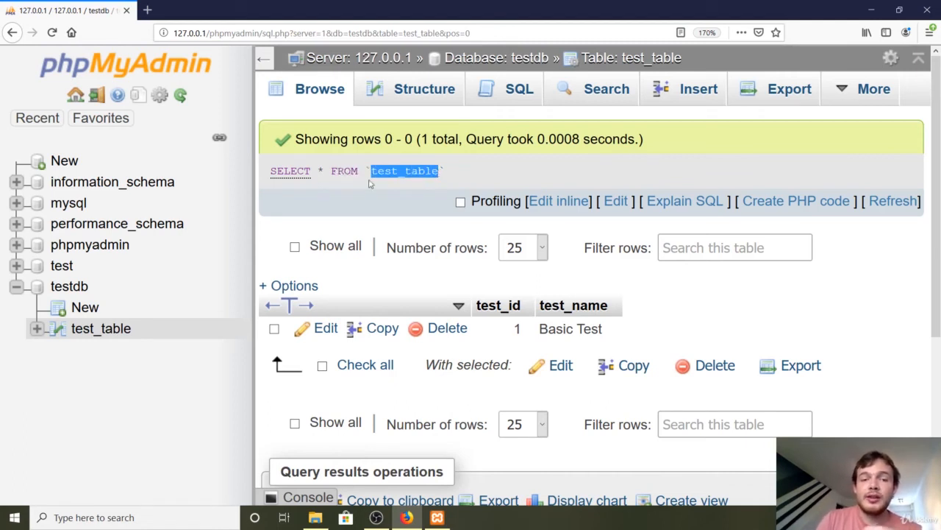
pyautogui.doubleClick(319, 171)
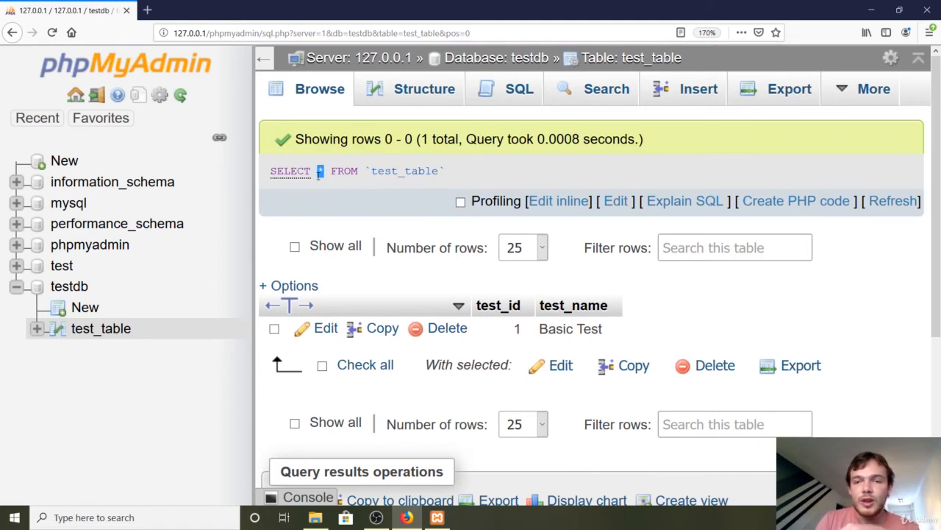
# Open the SQL editor for test_table and clear its default SELECT query
pyautogui.click(517, 98)
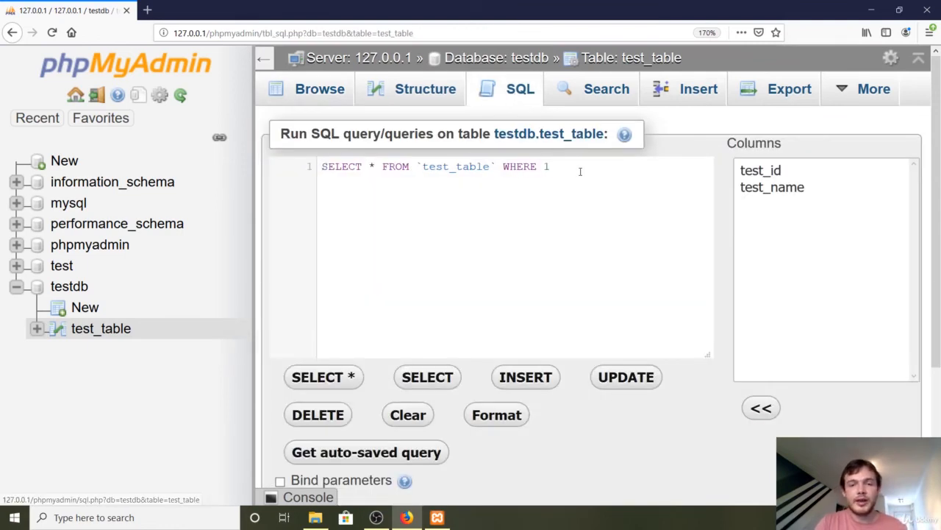
pyautogui.moveTo(580, 172); pyautogui.dragTo(260, 169)
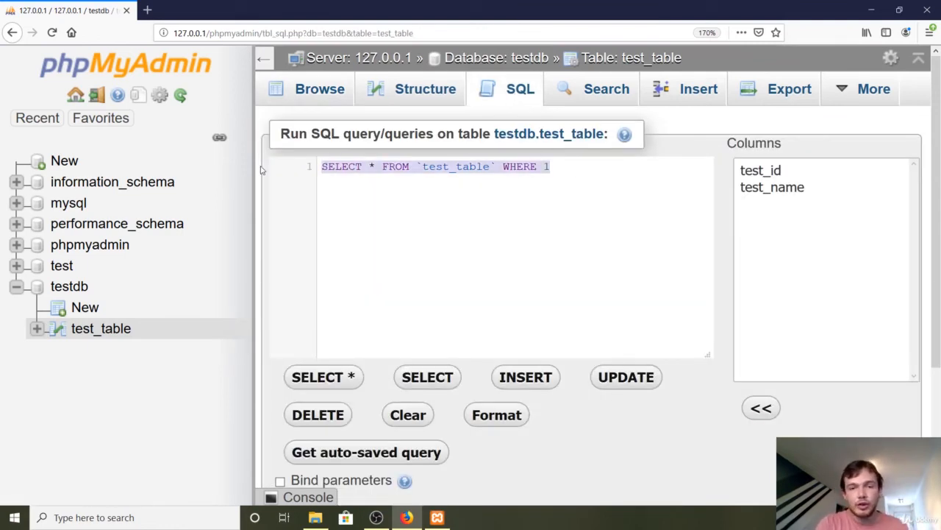
pyautogui.press('BackSpace')
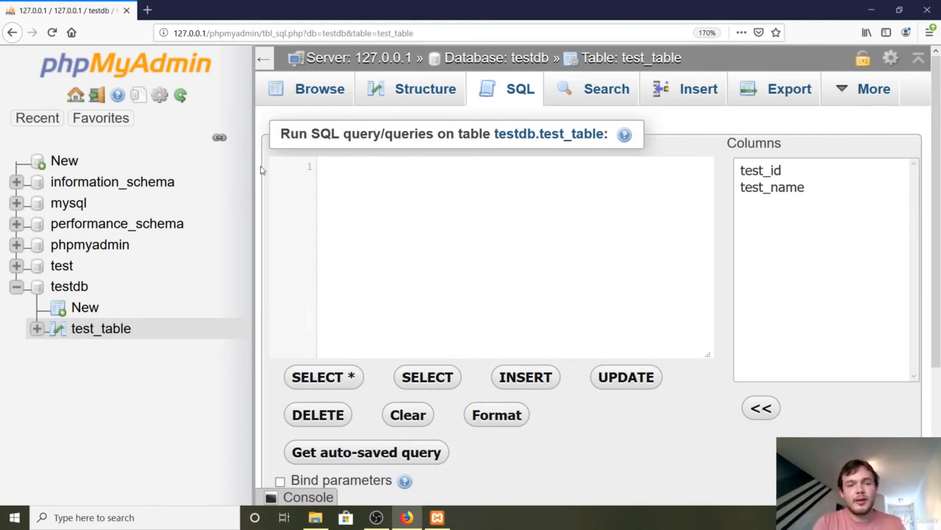
# Write the query INSERT INTO test_table (test_name) VALUES('My cool test name') in the SQL editor
pyautogui.write('INSERT')
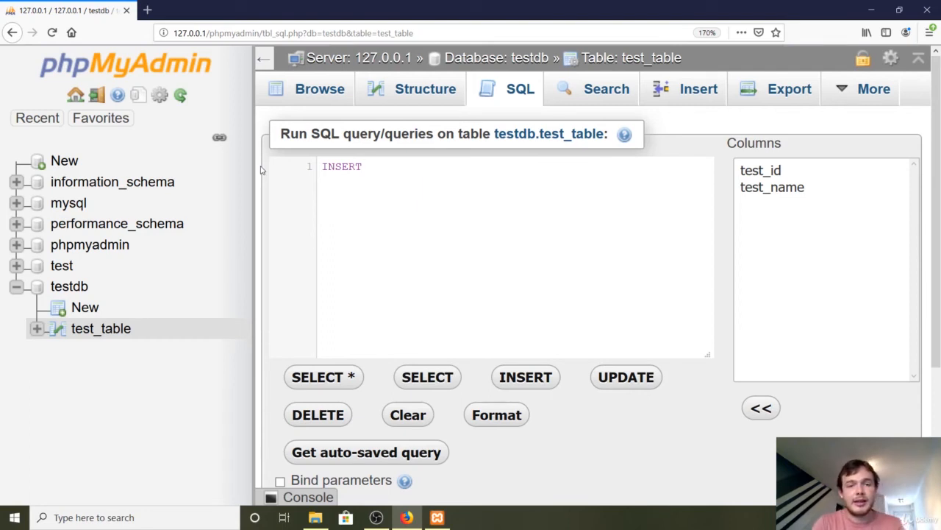
pyautogui.write('INTO t')
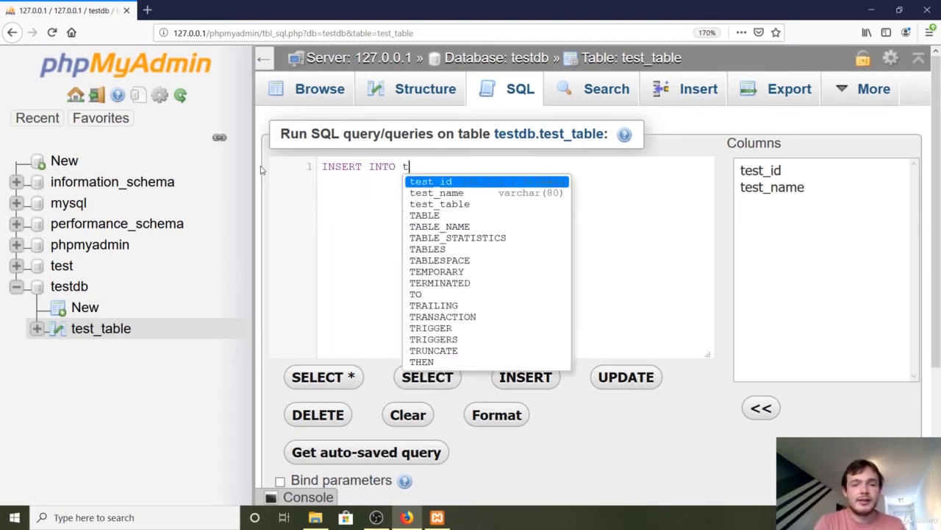
pyautogui.write('est_table ')
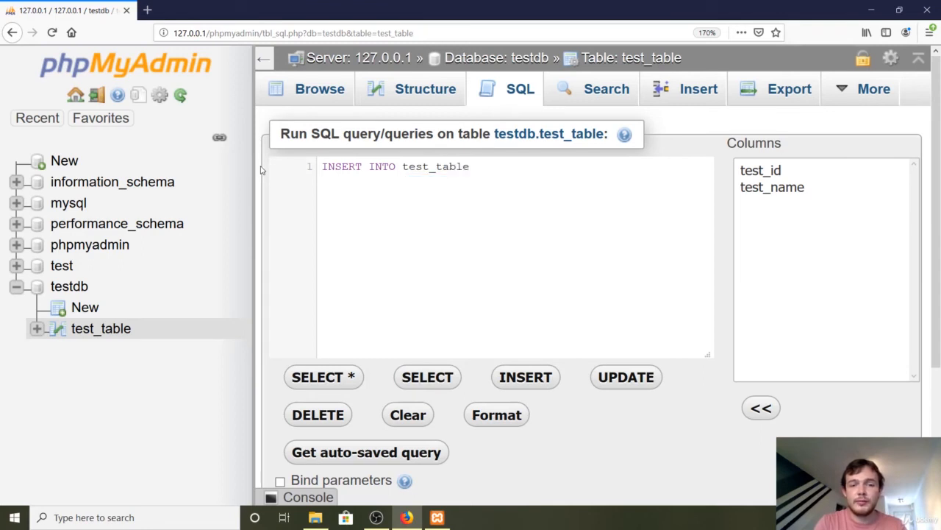
pyautogui.write('(')
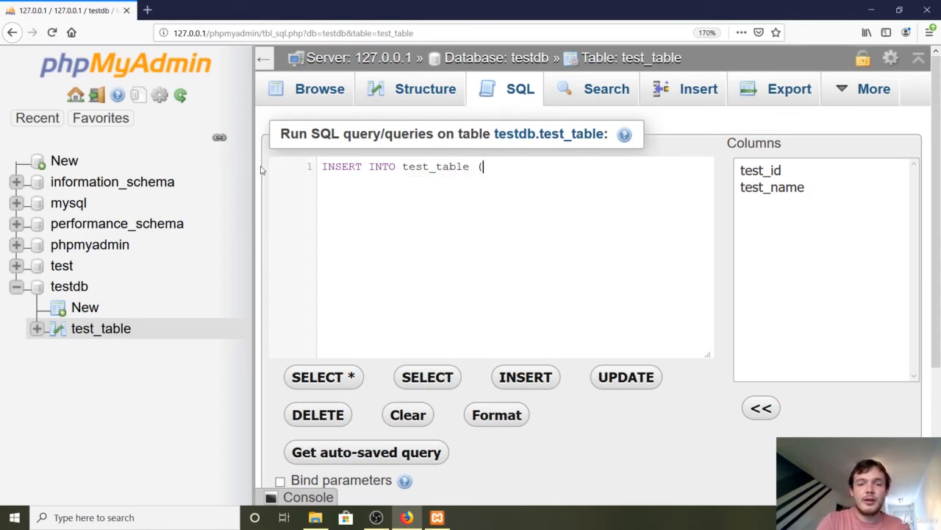
pyautogui.write('test_name')
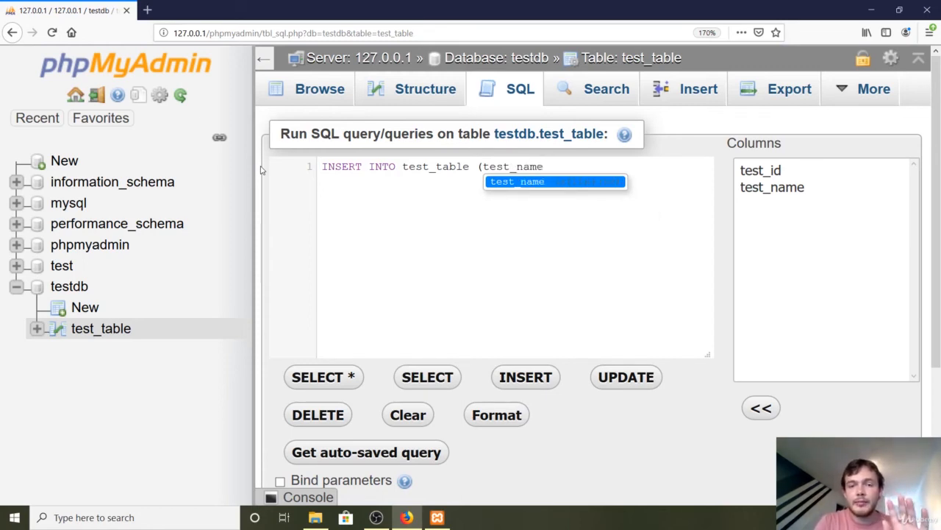
pyautogui.write(')')
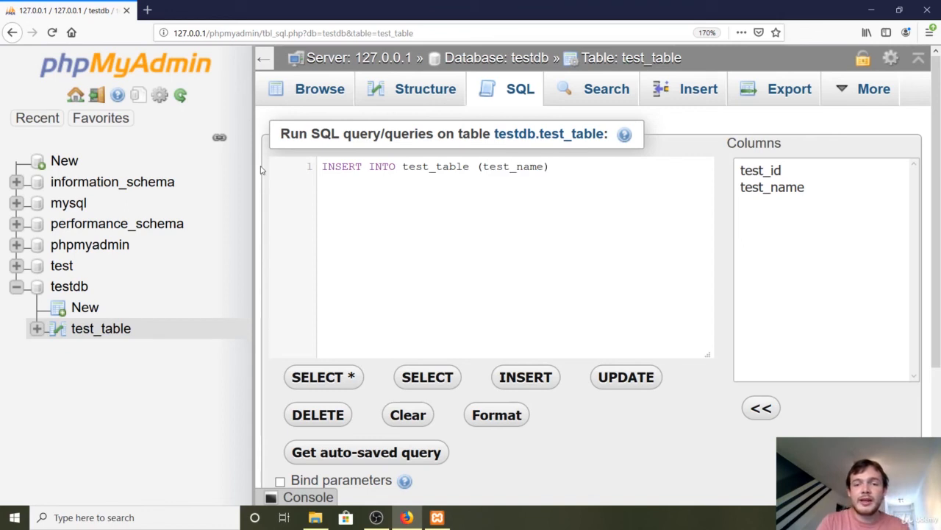
pyautogui.write(' VAL')
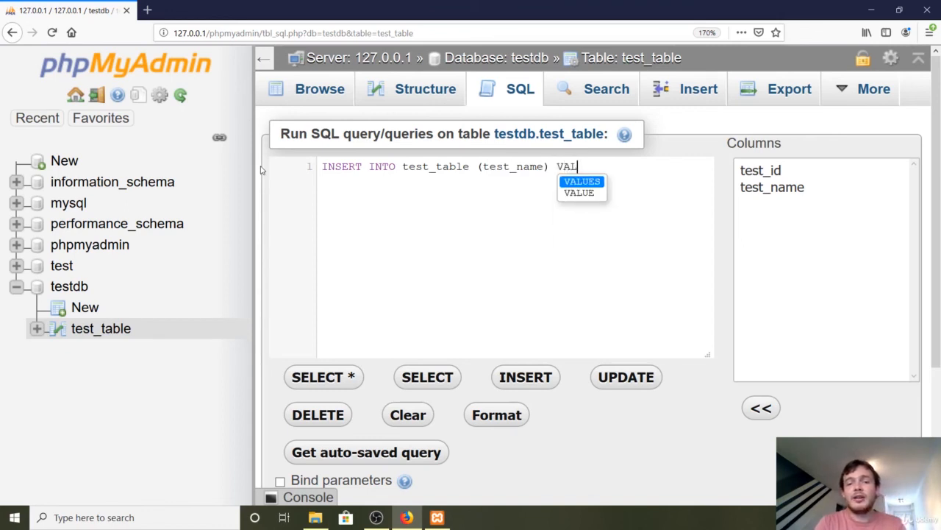
pyautogui.write("UES('")
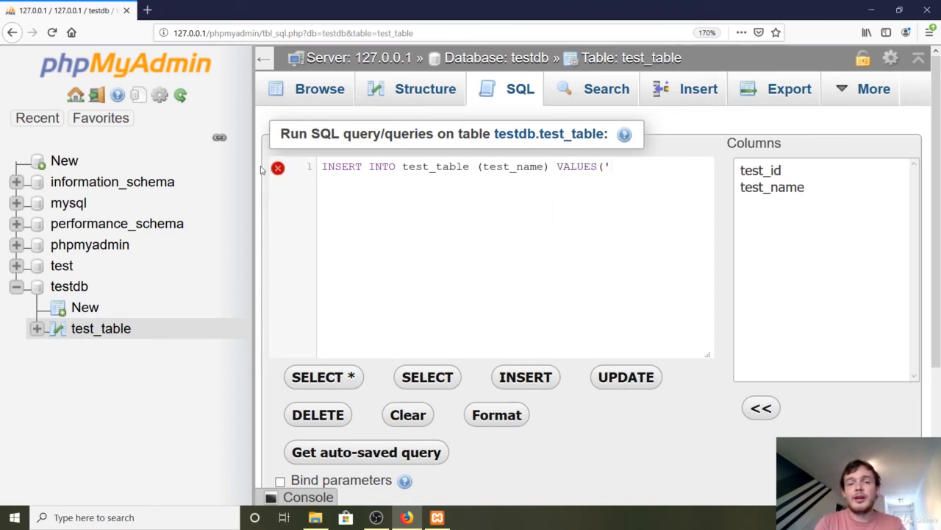
pyautogui.write('My coo')
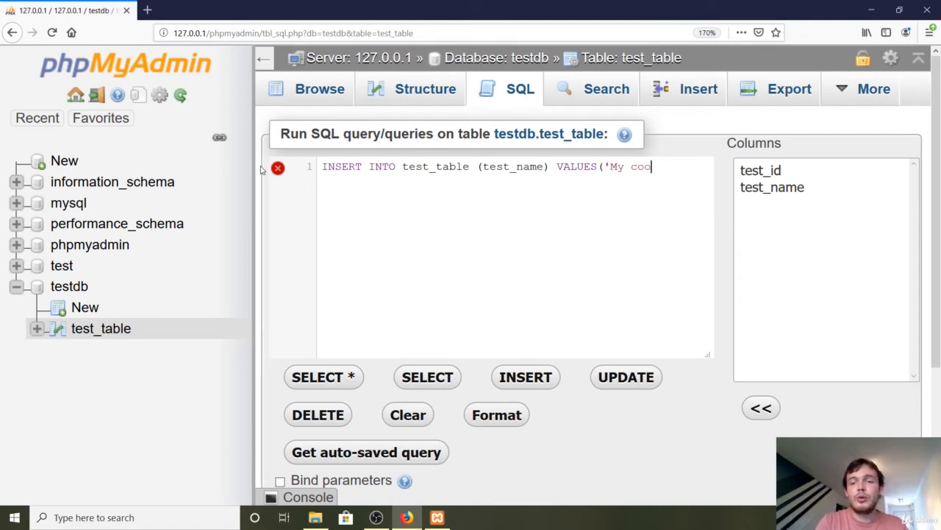
pyautogui.write("l test name')")
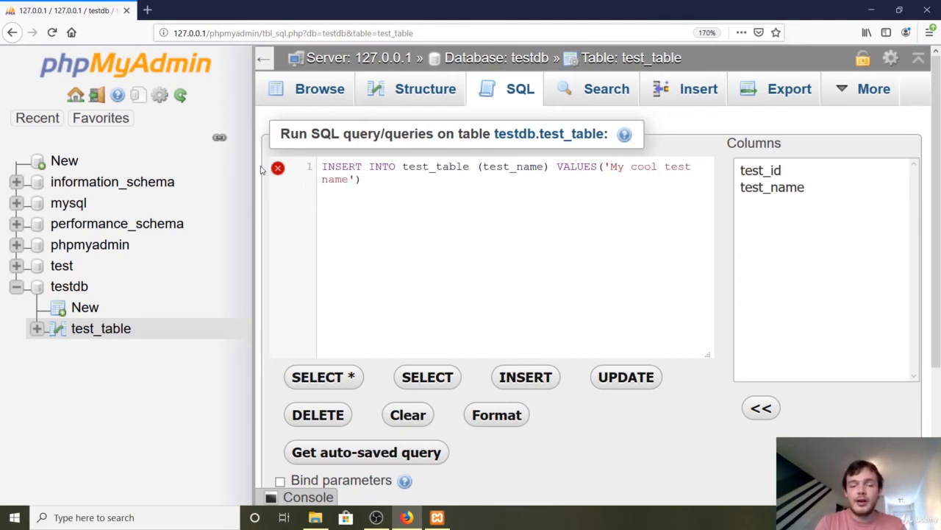
# Examine the INTO keyword, the table name and the column name in the written INSERT query
pyautogui.click(369, 166)
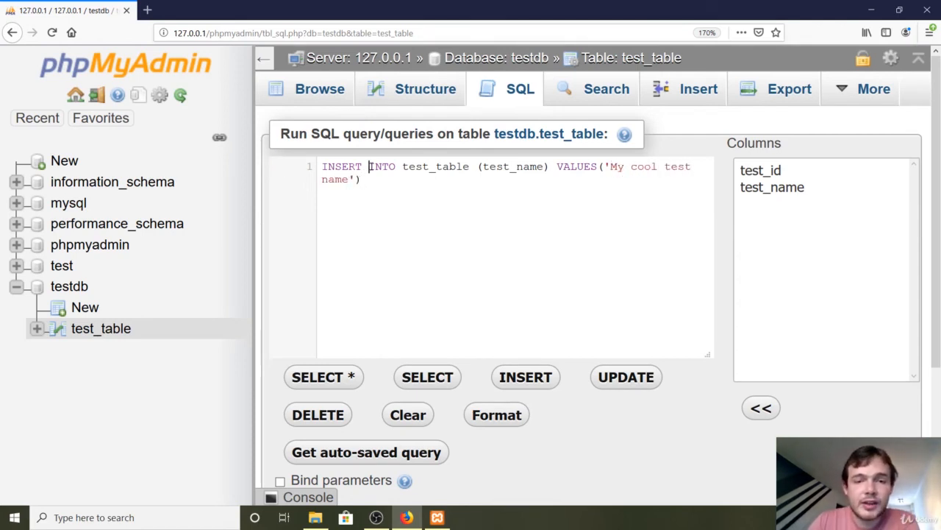
pyautogui.moveTo(370, 166); pyautogui.dragTo(422, 168)
pyautogui.doubleClick(423, 168)
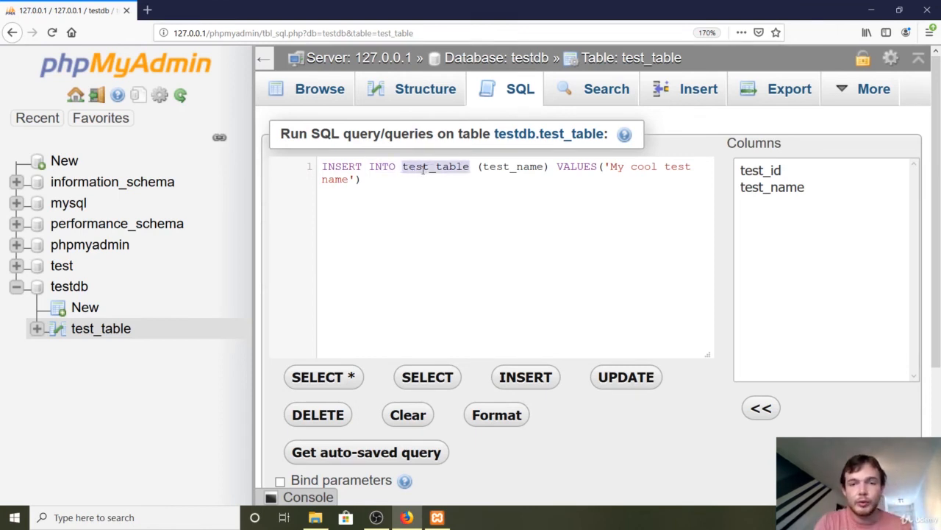
pyautogui.moveTo(482, 168); pyautogui.dragTo(546, 167)
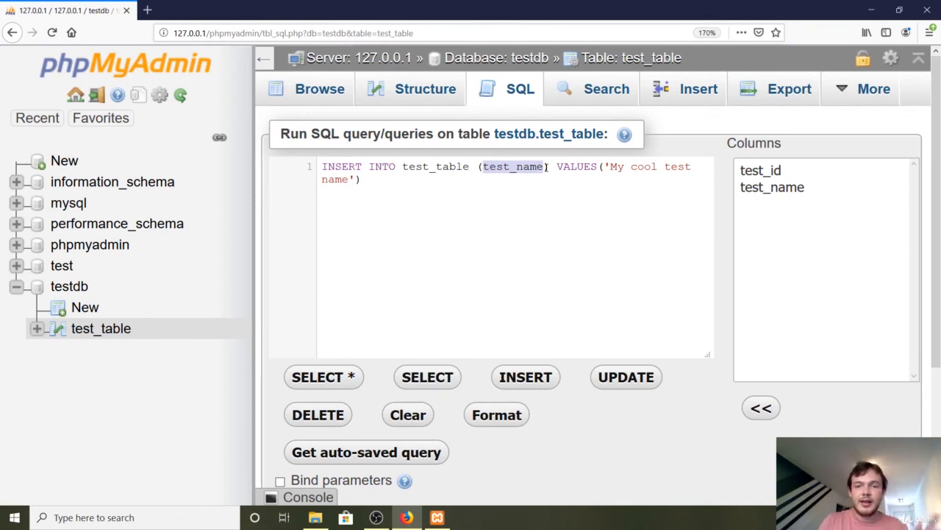
# Try adding test_id before test_name in the query's column list, and restore the list to (test_name)
pyautogui.click(483, 168)
pyautogui.write('tes')
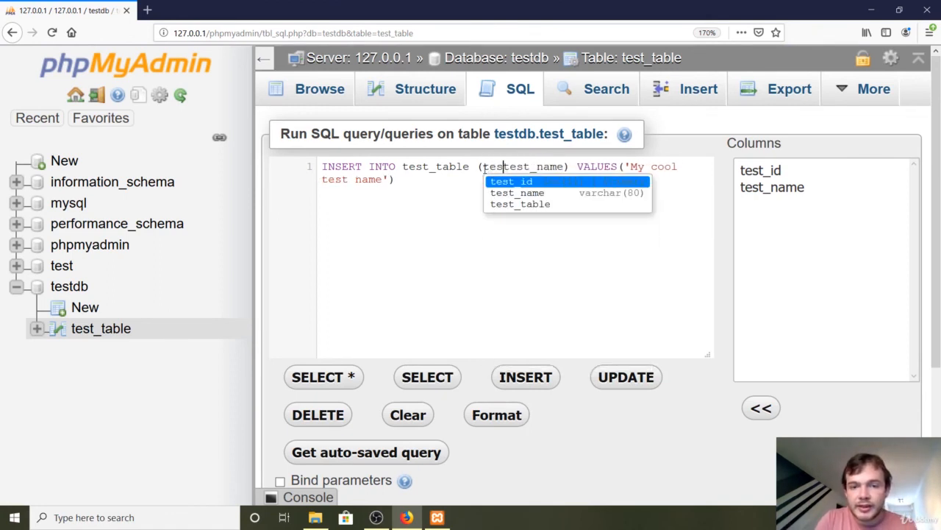
pyautogui.write('t_id,')
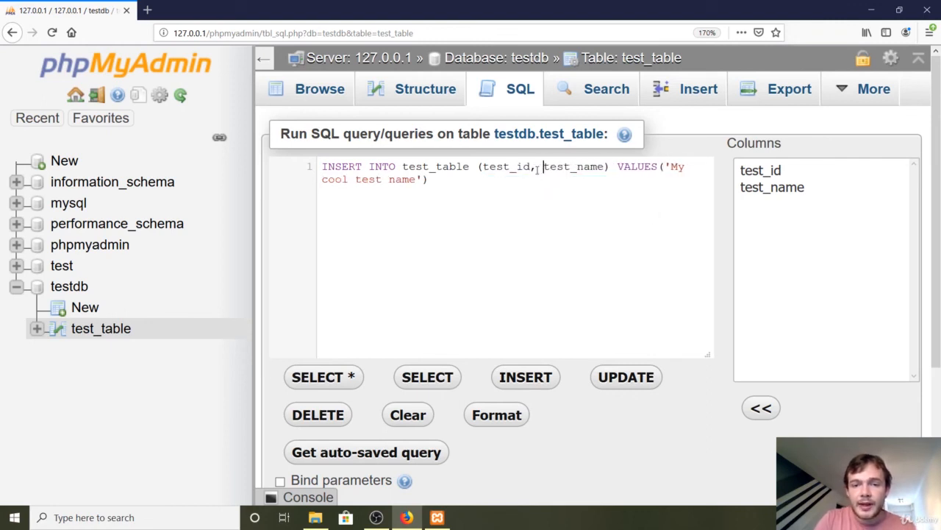
pyautogui.moveTo(537, 168); pyautogui.dragTo(491, 168)
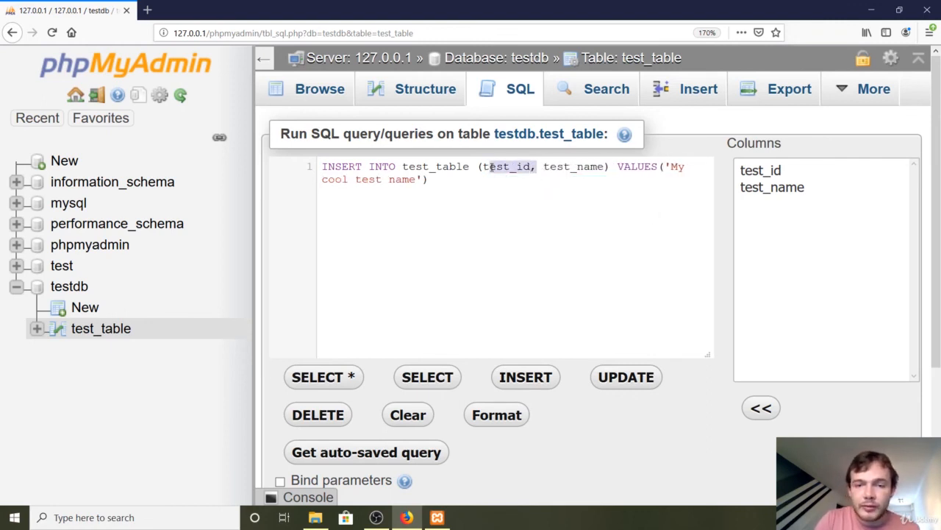
pyautogui.press('BackSpace')
pyautogui.press('BackSpace')
pyautogui.press('BackSpace')
pyautogui.click(487, 169)
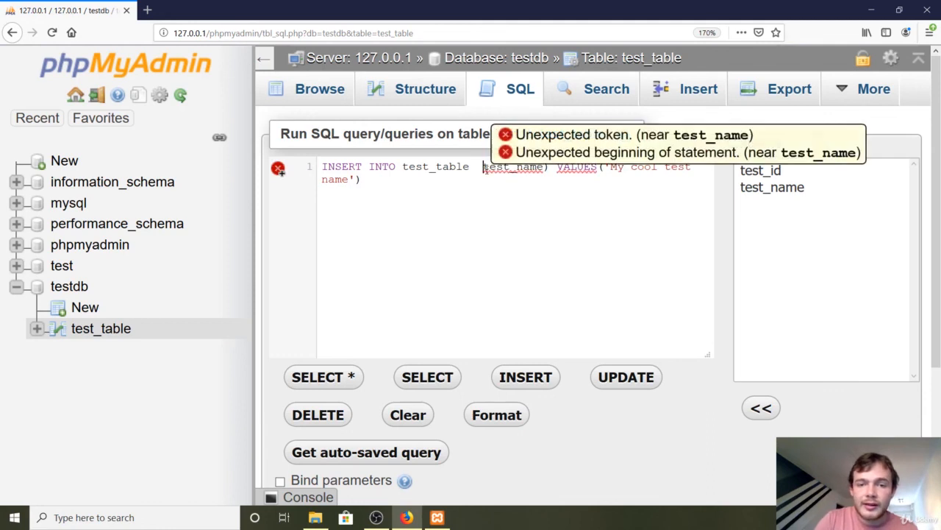
pyautogui.press('BackSpace')
pyautogui.write('(')
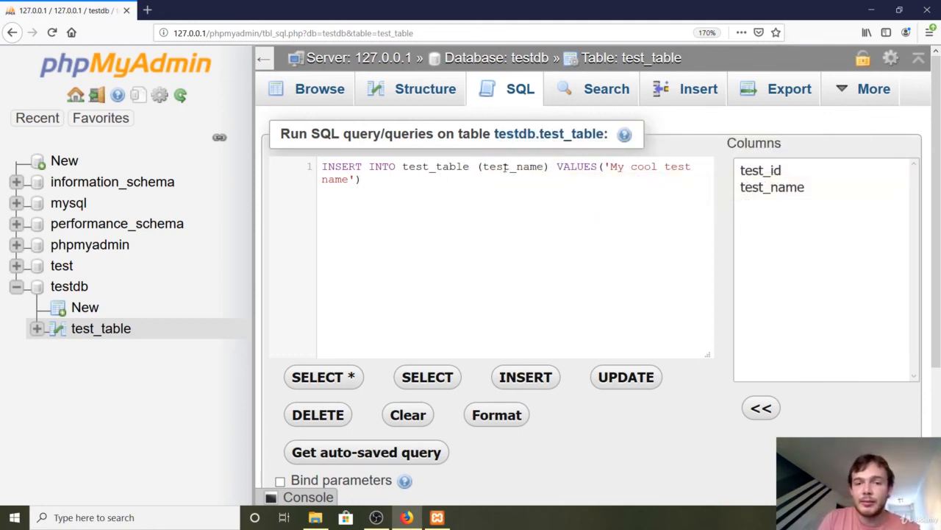
# Compare the test_name column with its matching value 'My cool test name' in the query
pyautogui.doubleClick(511, 166)
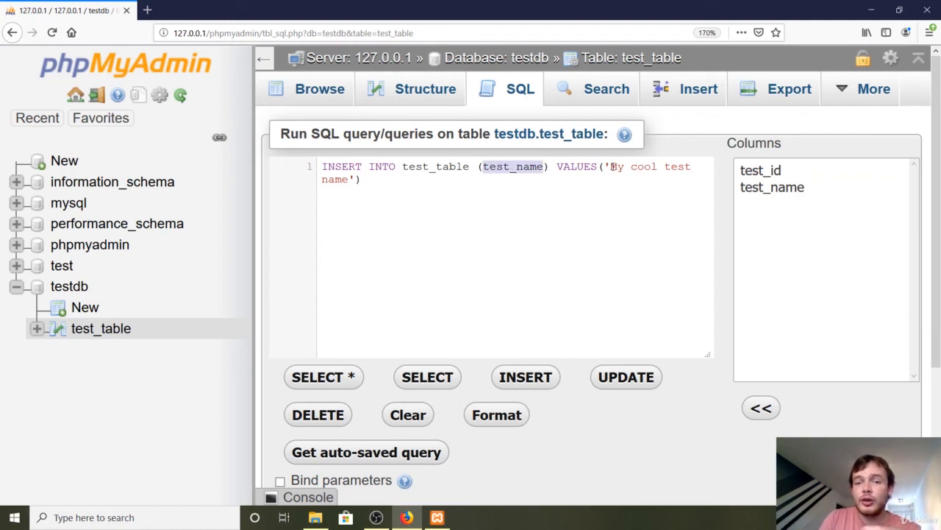
pyautogui.moveTo(613, 166); pyautogui.dragTo(646, 177)
pyautogui.click(417, 199)
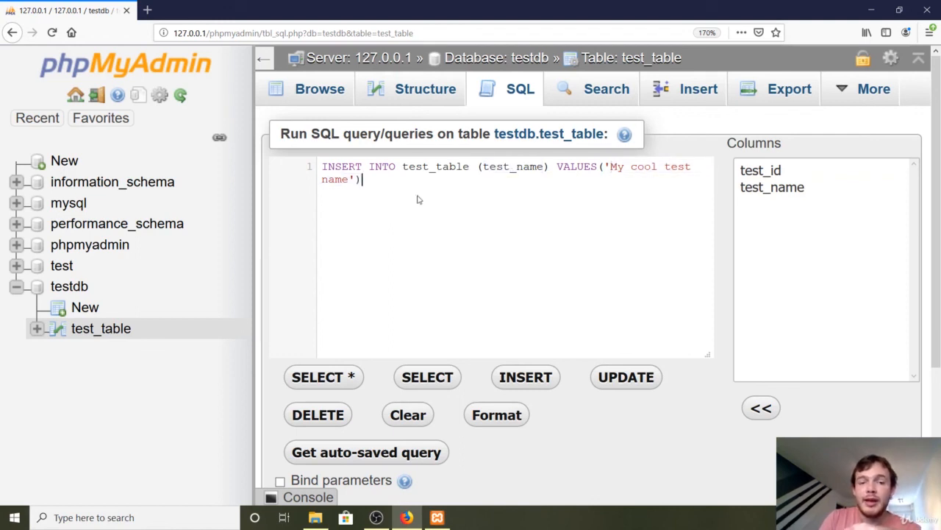
# Try adding a second value 'eofe' after 'My cool test name' in the VALUES list, and remove it again
pyautogui.click(355, 180)
pyautogui.write(',')
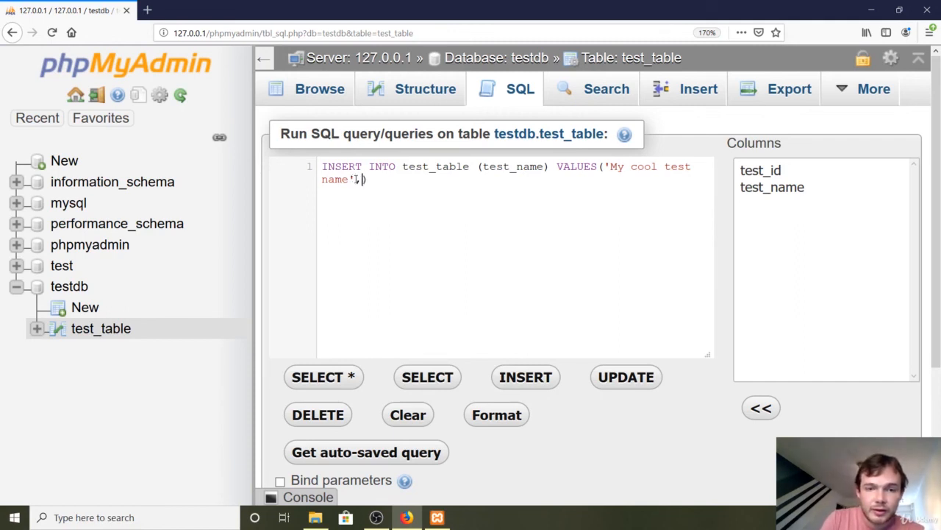
pyautogui.write(" 'eofe")
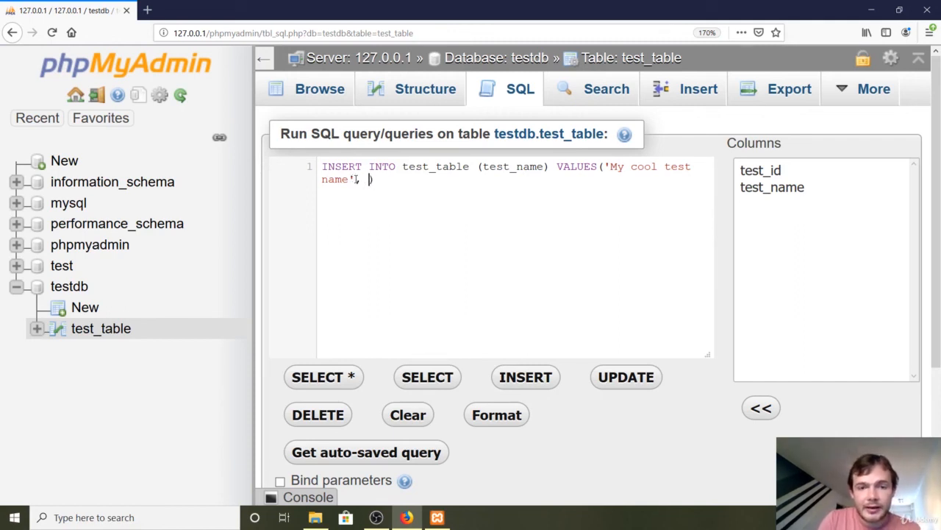
pyautogui.write("', 34")
pyautogui.press('BackSpace')
pyautogui.press('BackSpace')
pyautogui.press('BackSpace')
pyautogui.press('BackSpace')
pyautogui.press('BackSpace')
pyautogui.press('BackSpace')
pyautogui.press('BackSpace')
pyautogui.press('BackSpace')
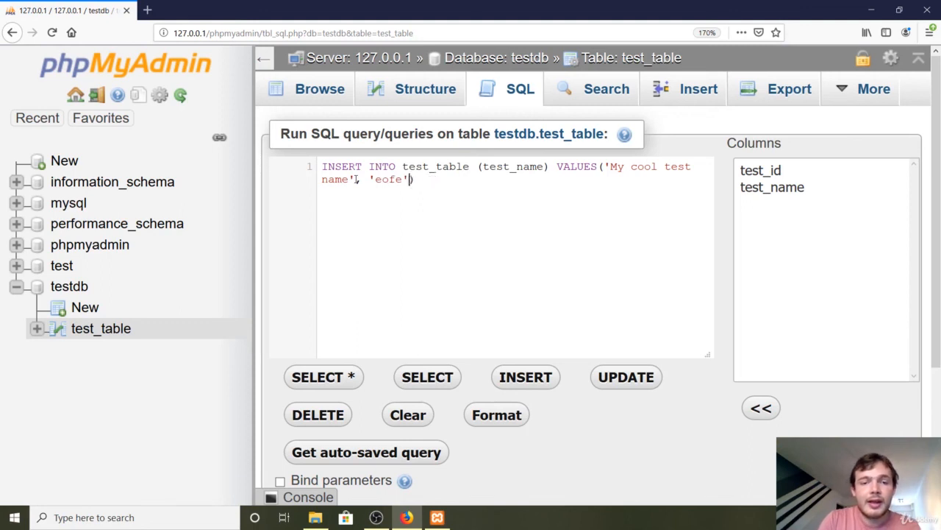
pyautogui.press('BackSpace')
pyautogui.press('BackSpace')
pyautogui.press('BackSpace')
pyautogui.press('BackSpace')
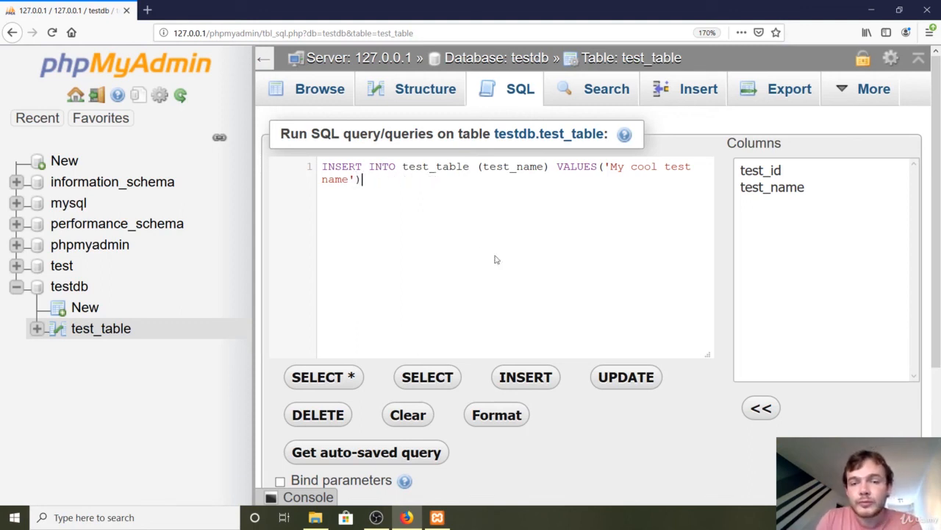
# Run the INSERT query and open the rows of test_table to check the new entry
pyautogui.moveTo(936, 198); pyautogui.dragTo(938, 302)
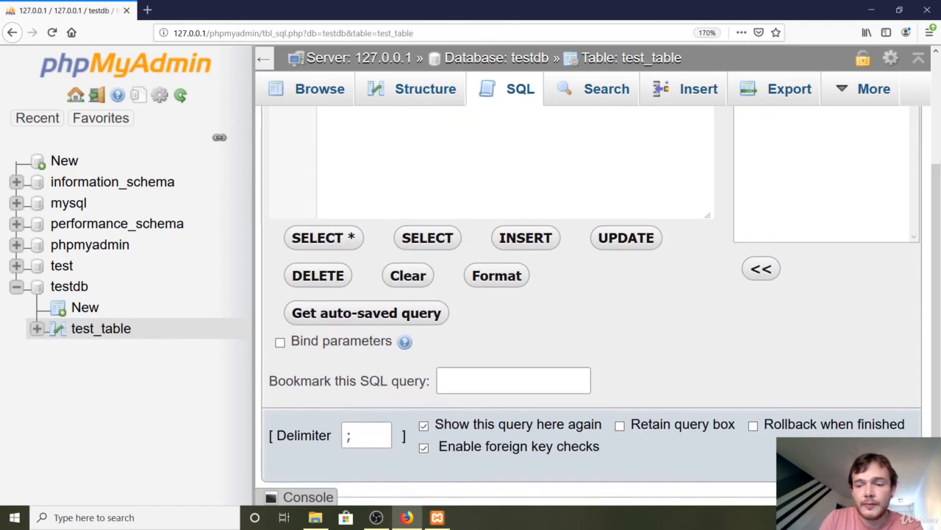
pyautogui.click(896, 463)
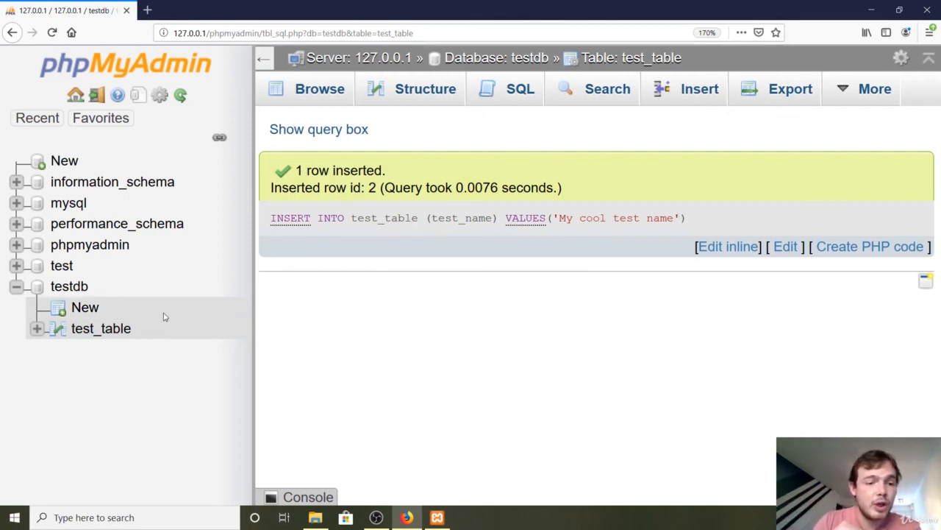
pyautogui.click(113, 336)
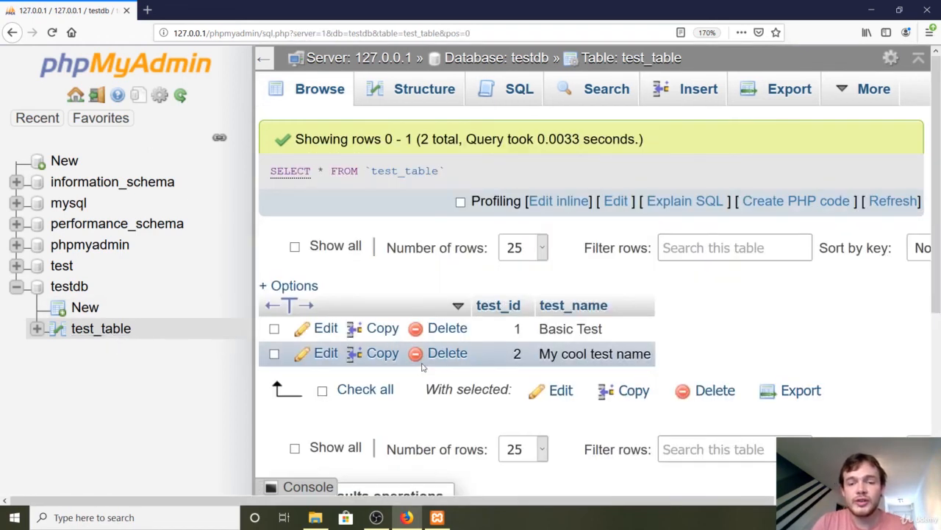